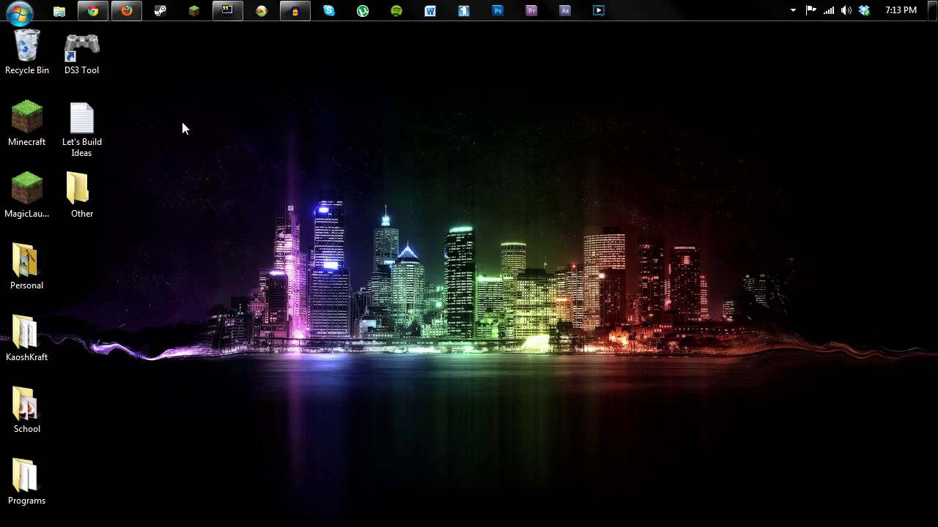
- Review the ModLoader 1.2.5 entry in the Risugami's Mods forum thread in Firefox, including its download links, and put the browser away
{"action": "left_click", "coordinate": [128, 11]}
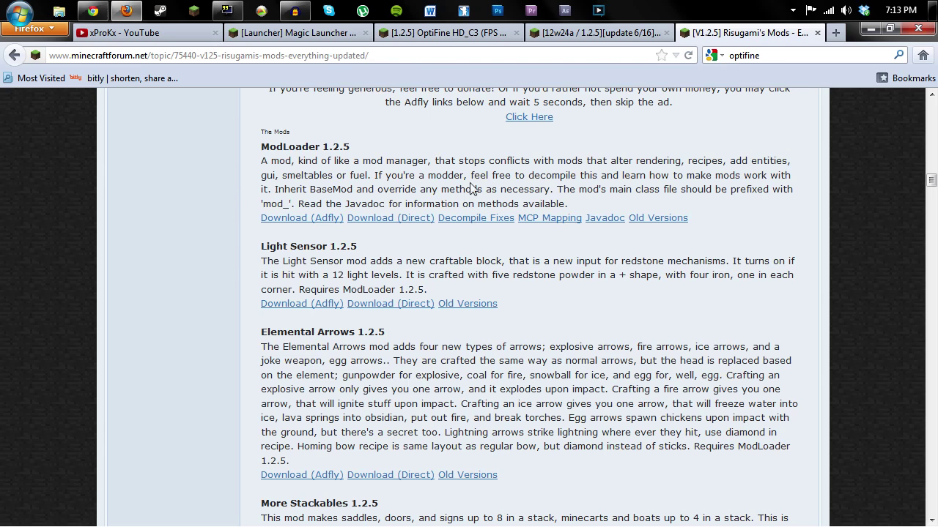
{"action": "scroll", "coordinate": [452, 157], "scroll_direction": "up", "scroll_amount": 20}
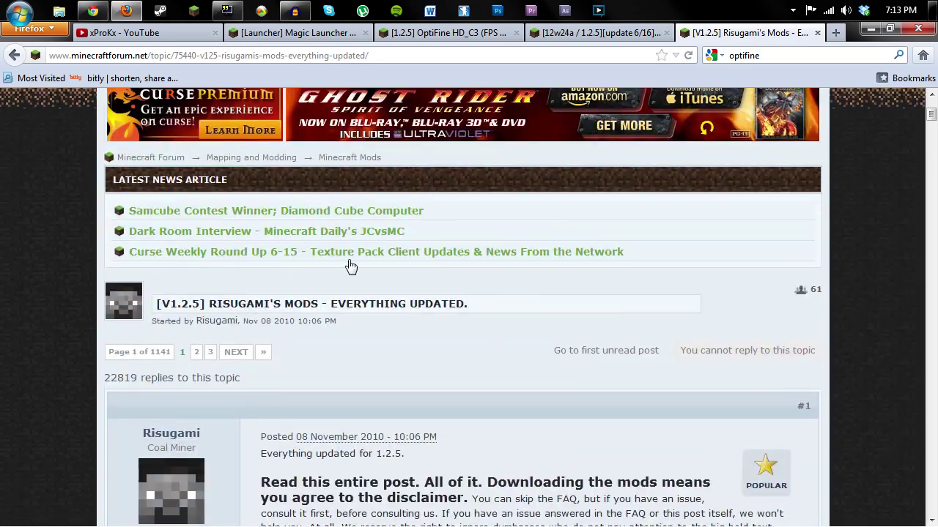
{"action": "scroll", "coordinate": [367, 251], "scroll_direction": "down", "scroll_amount": 15}
{"action": "scroll", "coordinate": [372, 298], "scroll_direction": "down", "scroll_amount": 10}
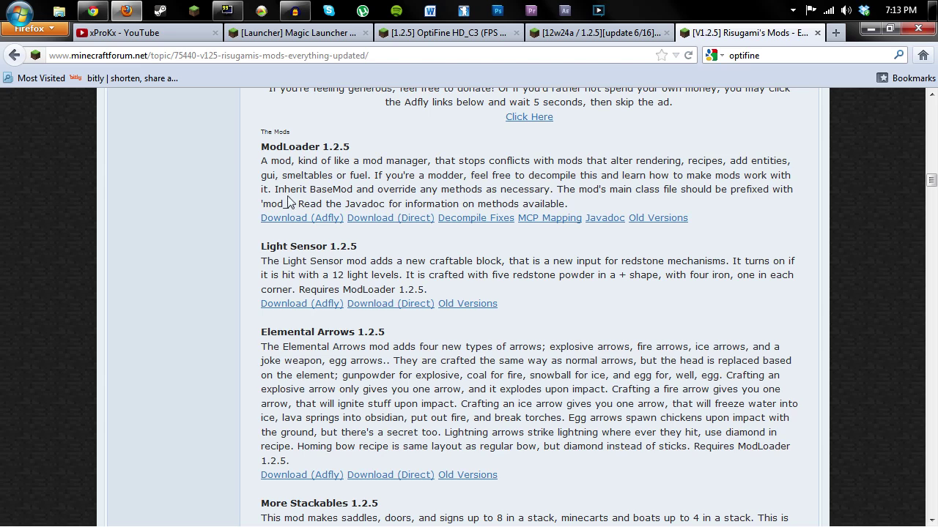
{"action": "scroll", "coordinate": [291, 202], "scroll_direction": "down", "scroll_amount": 6}
{"action": "scroll", "coordinate": [291, 202], "scroll_direction": "up", "scroll_amount": 7}
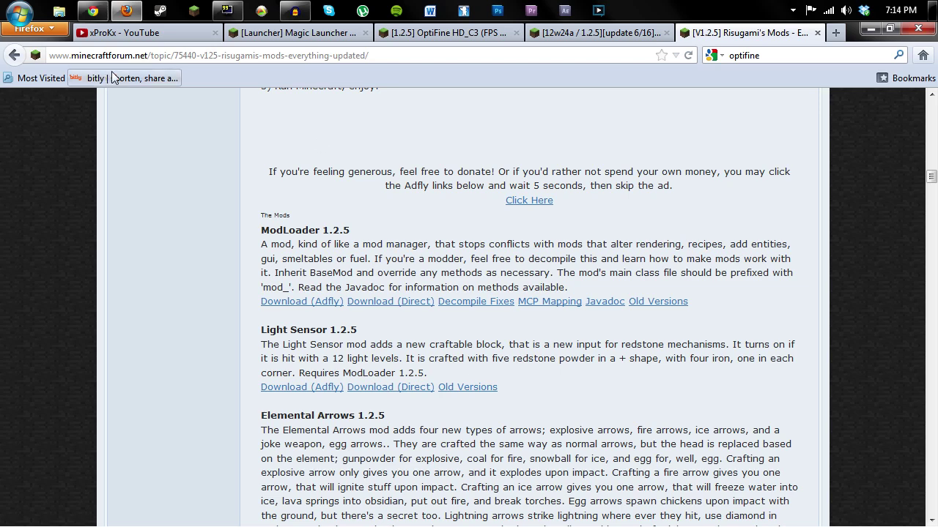
{"action": "left_click", "coordinate": [870, 28]}
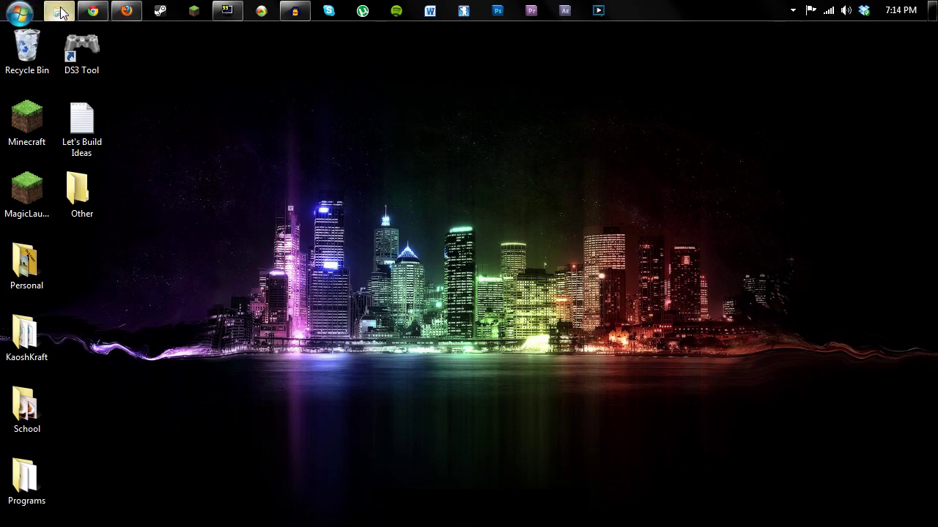
- Search Windows for %appdata% and open the Roaming folder
{"action": "left_click", "coordinate": [62, 12]}
{"action": "left_click", "coordinate": [61, 12]}
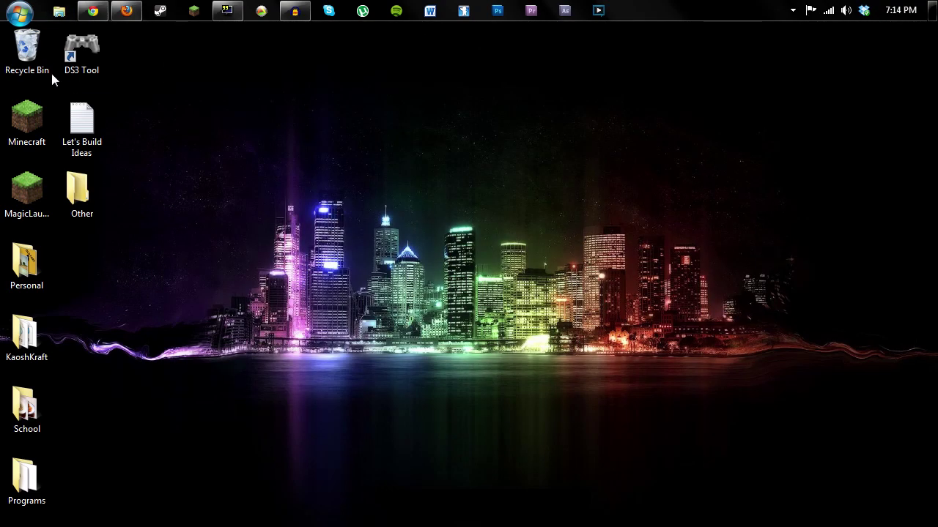
{"action": "left_click", "coordinate": [19, 10]}
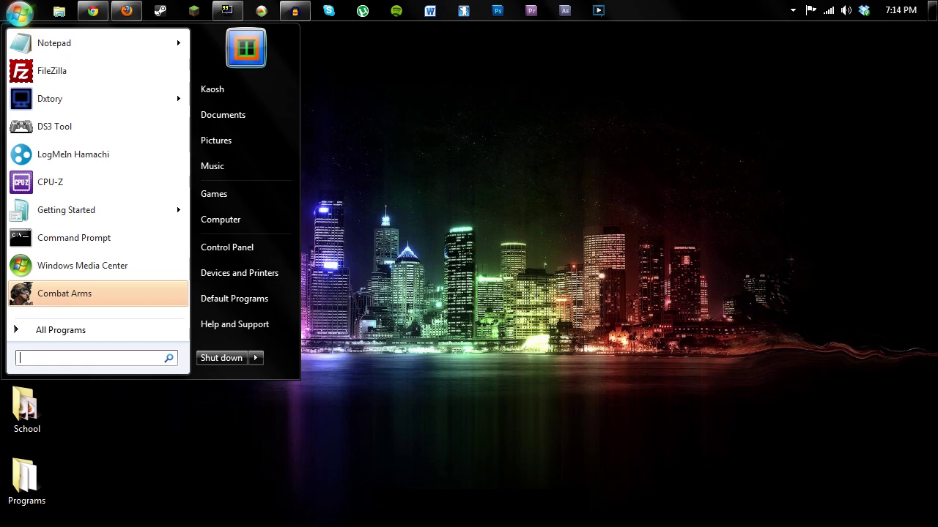
{"action": "type", "text": "%appdata"}
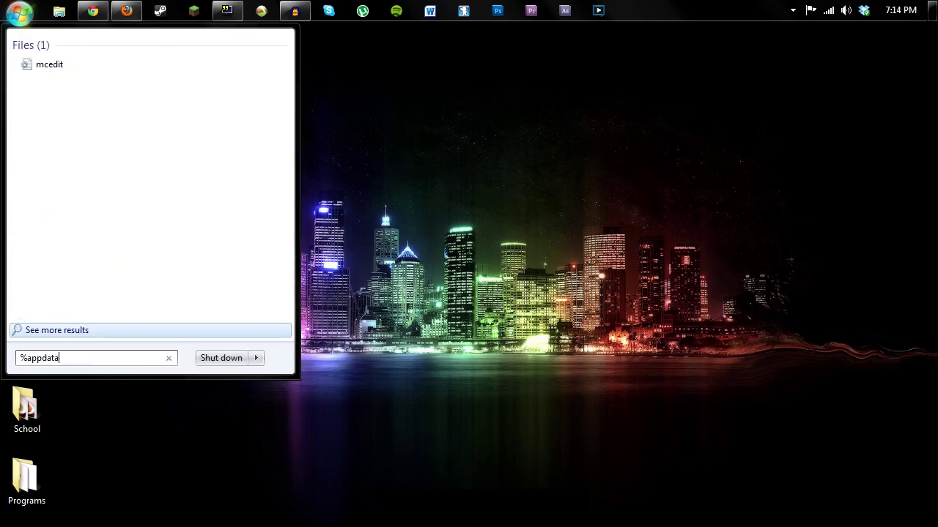
{"action": "type", "text": "%"}
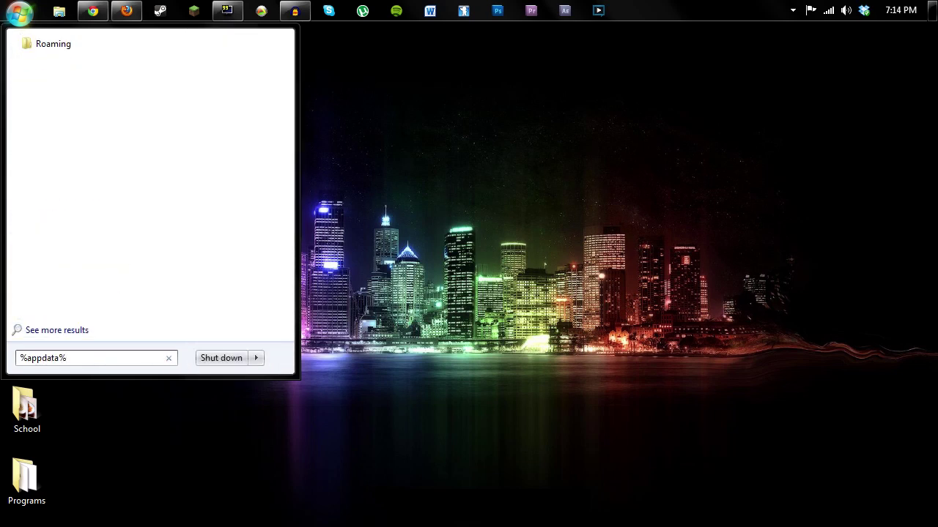
{"action": "left_click", "coordinate": [50, 43]}
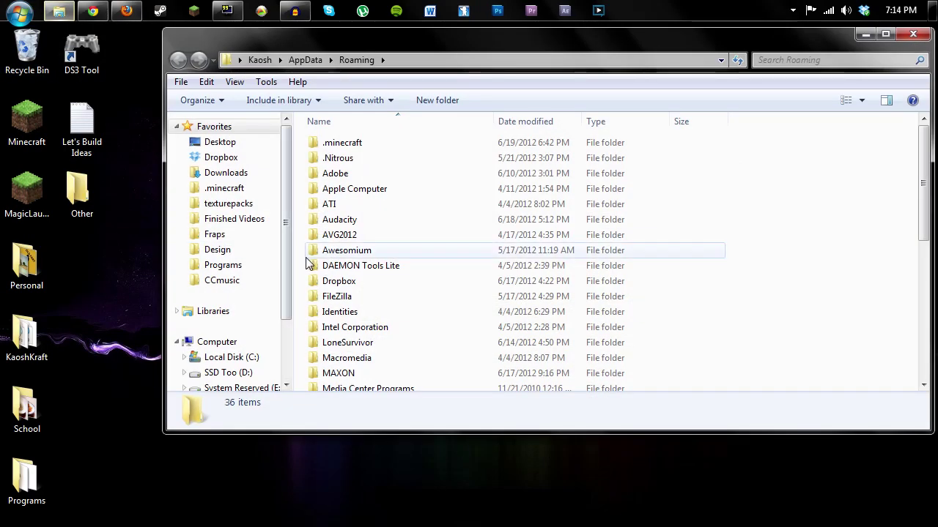
- Go into the .minecraft folder and open its bin folder
{"action": "left_click", "coordinate": [359, 145]}
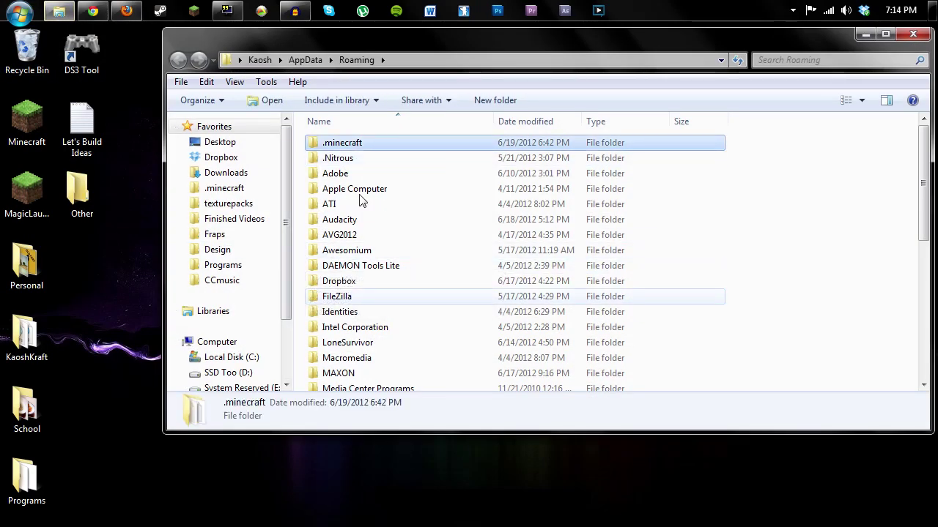
{"action": "double_click", "coordinate": [350, 146]}
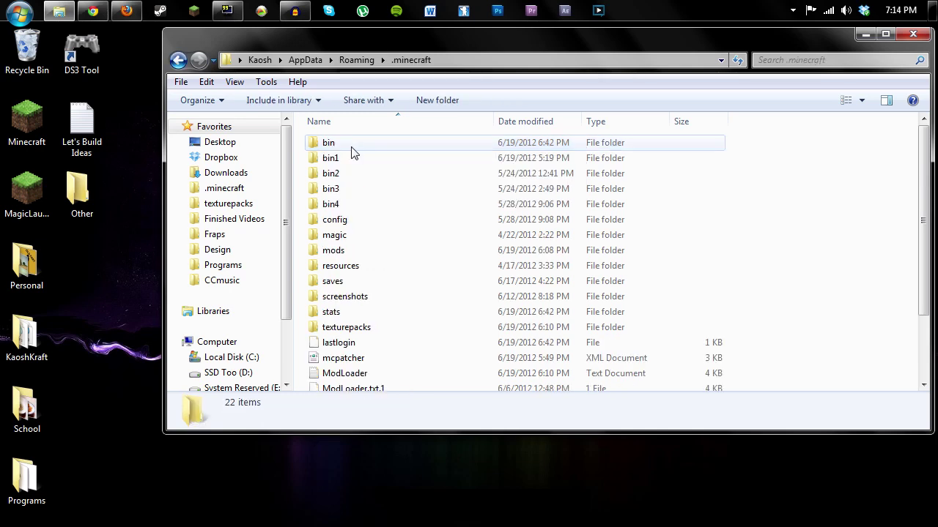
{"action": "left_click", "coordinate": [178, 60]}
{"action": "mouse_move", "coordinate": [343, 142]}
{"action": "left_mouse_down"}
{"action": "mouse_move", "coordinate": [209, 183]}
{"action": "mouse_move", "coordinate": [331, 141]}
{"action": "mouse_move", "coordinate": [328, 149]}
{"action": "left_mouse_up"}
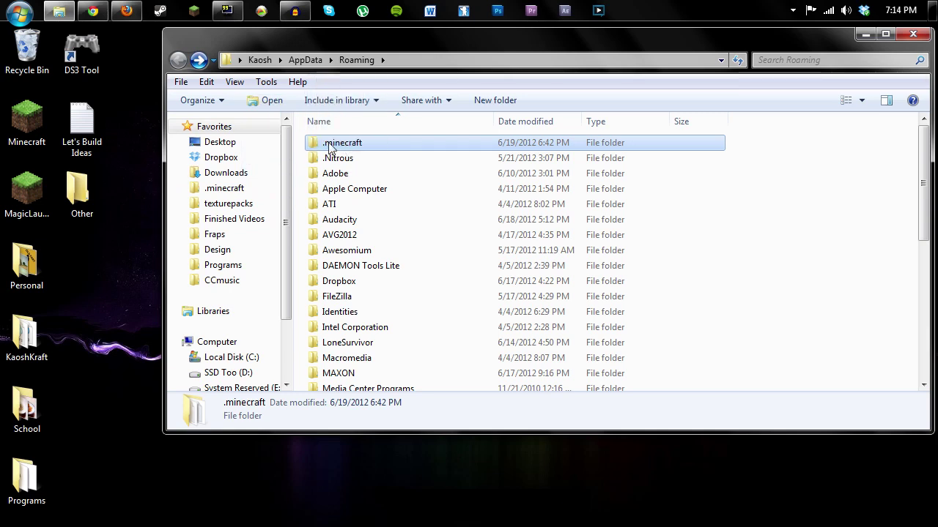
{"action": "left_click", "coordinate": [216, 189]}
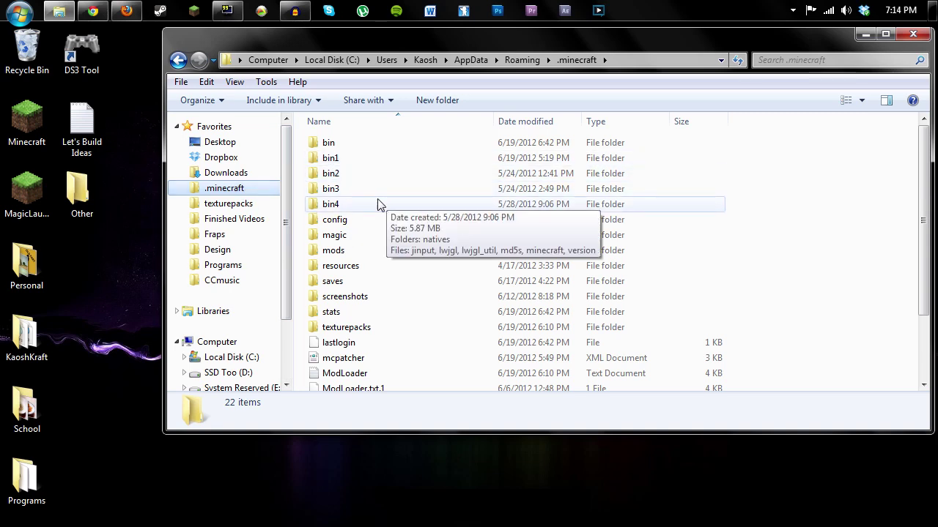
{"action": "mouse_move", "coordinate": [337, 145]}
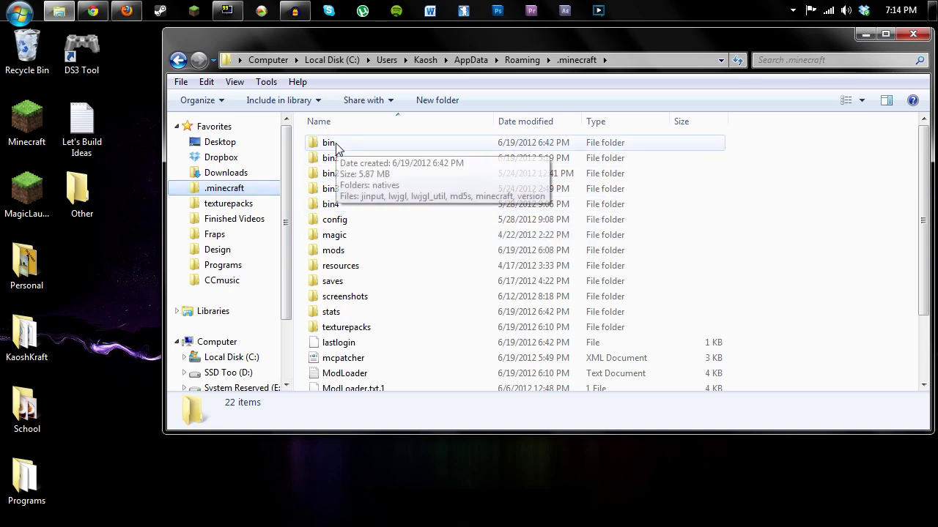
{"action": "double_click", "coordinate": [337, 145]}
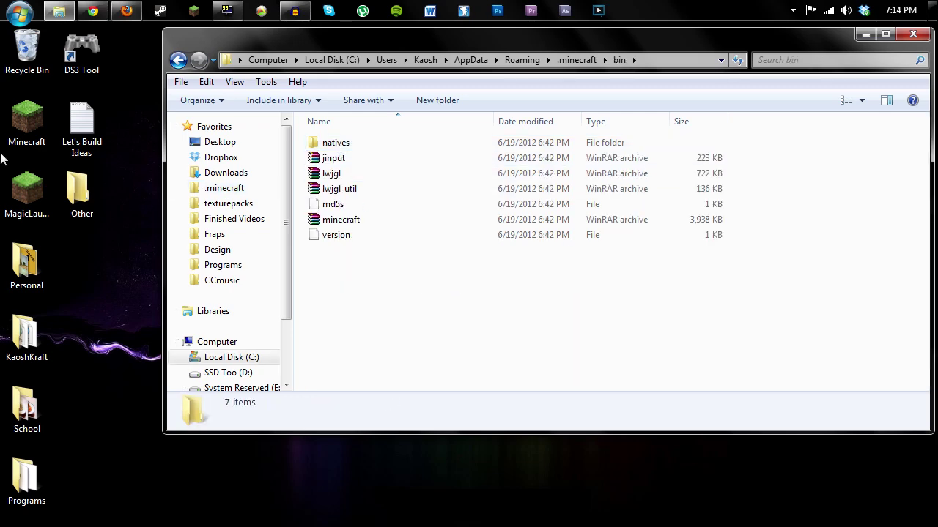
- Start the Minecraft Launcher, set its options to force a game update, and close the launcher
{"action": "double_click", "coordinate": [26, 122]}
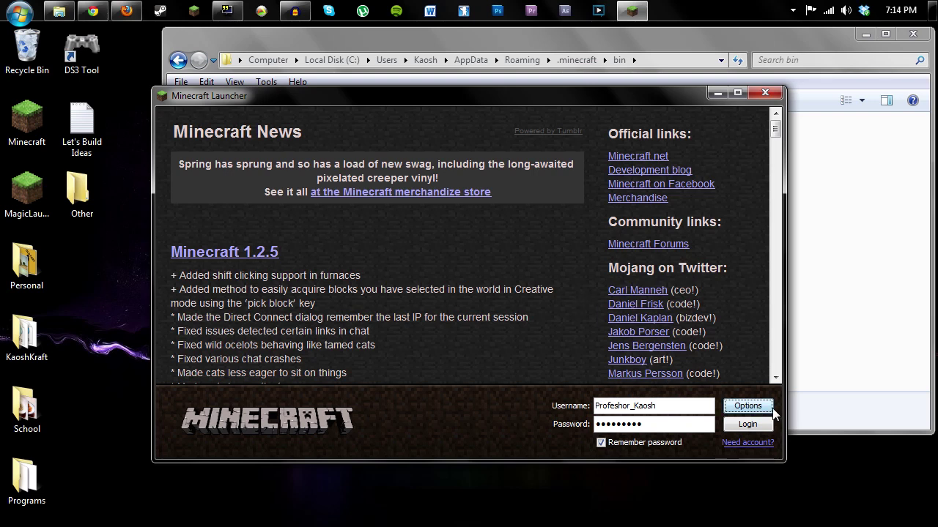
{"action": "left_click", "coordinate": [761, 407]}
{"action": "left_click", "coordinate": [526, 272]}
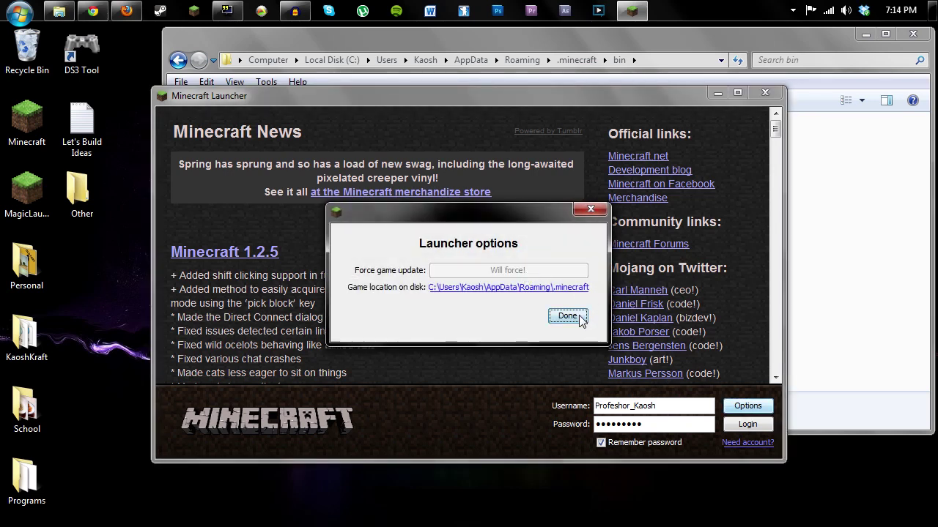
{"action": "left_click", "coordinate": [568, 316]}
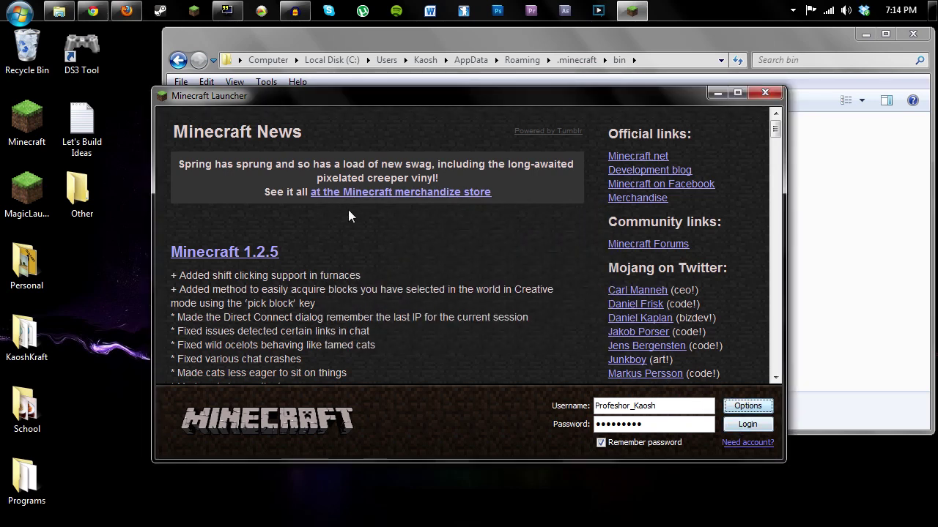
{"action": "left_click", "coordinate": [765, 92]}
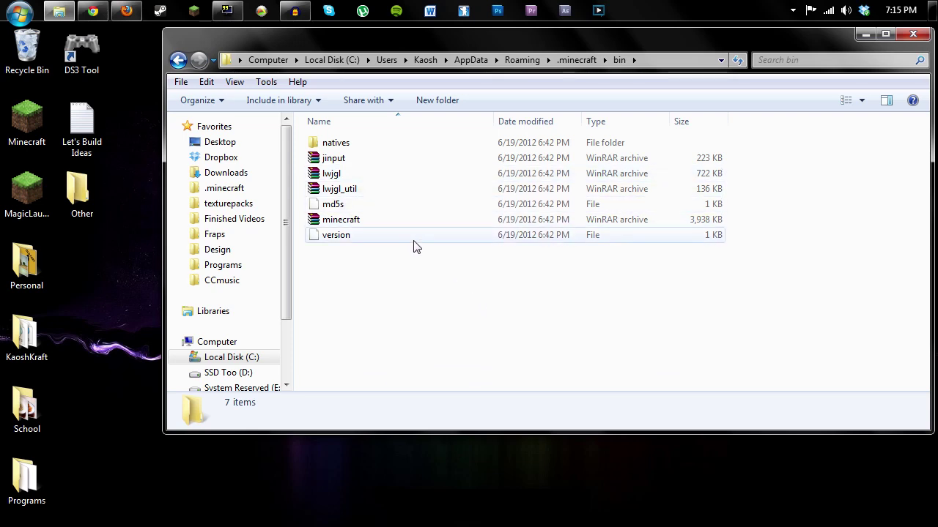
- Open minecraft.jar from the bin folder in WinRAR and shrink its window so the folder stays reachable behind it
{"action": "double_click", "coordinate": [340, 221]}
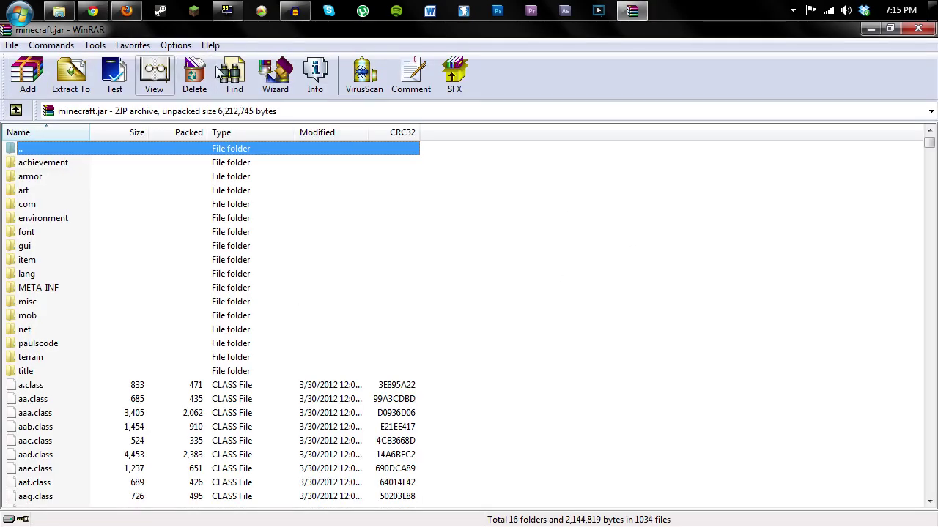
{"action": "left_click", "coordinate": [889, 29]}
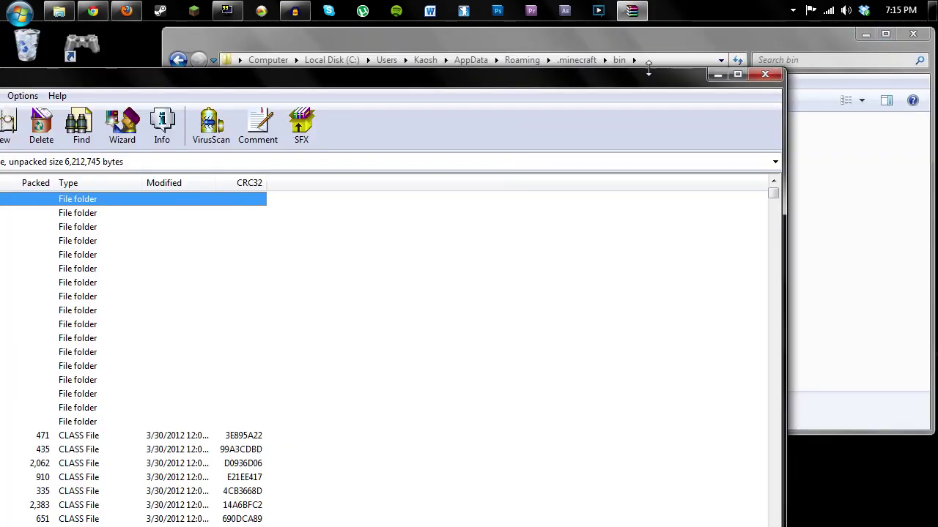
{"action": "left_click_drag", "start_coordinate": [649, 70], "coordinate": [793, 42]}
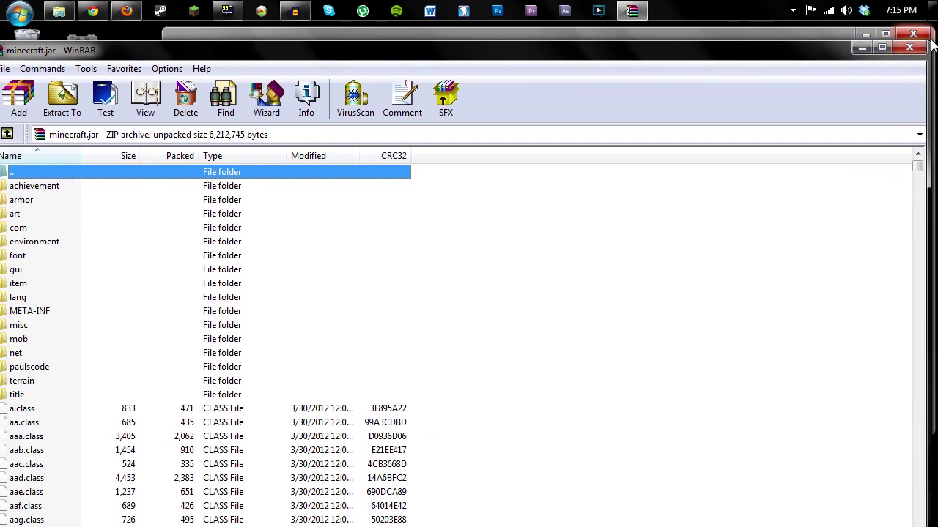
{"action": "left_click_drag", "start_coordinate": [932, 45], "coordinate": [628, 153]}
{"action": "left_click_drag", "start_coordinate": [513, 146], "coordinate": [814, 53]}
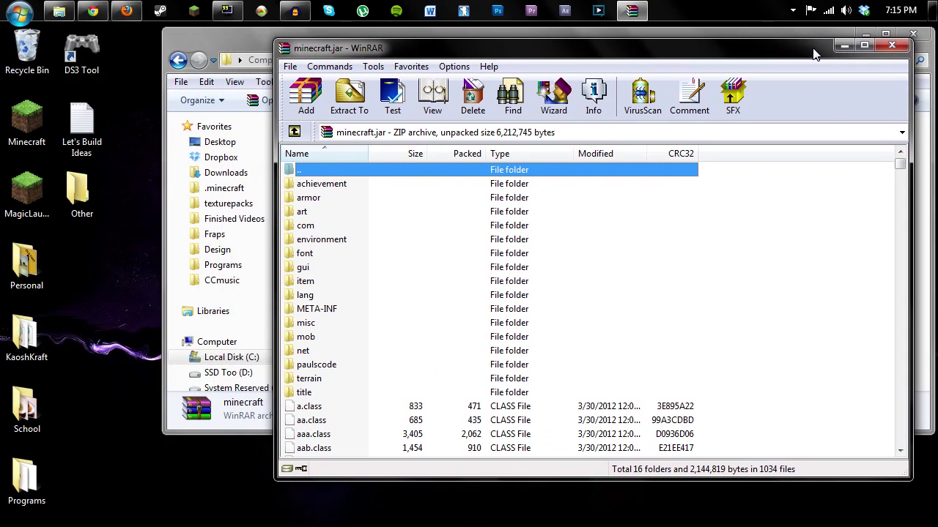
- Open a second Windows Explorer window and go to the mods folder inside .minecraft
{"action": "left_click", "coordinate": [249, 45]}
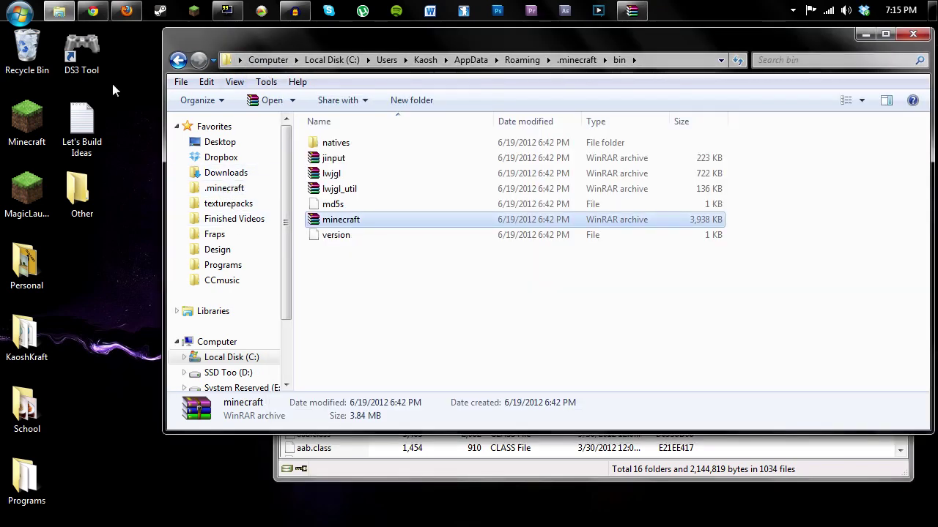
{"action": "right_click", "coordinate": [59, 10]}
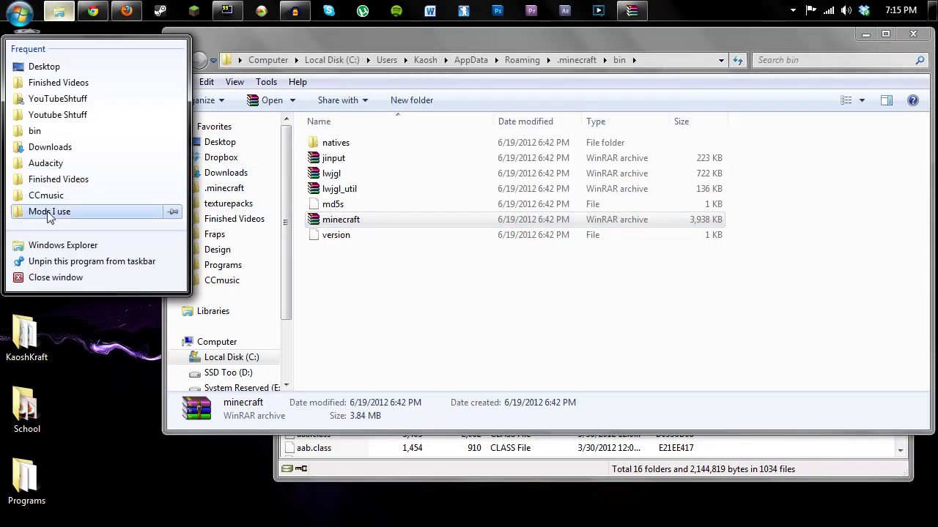
{"action": "left_click", "coordinate": [56, 246]}
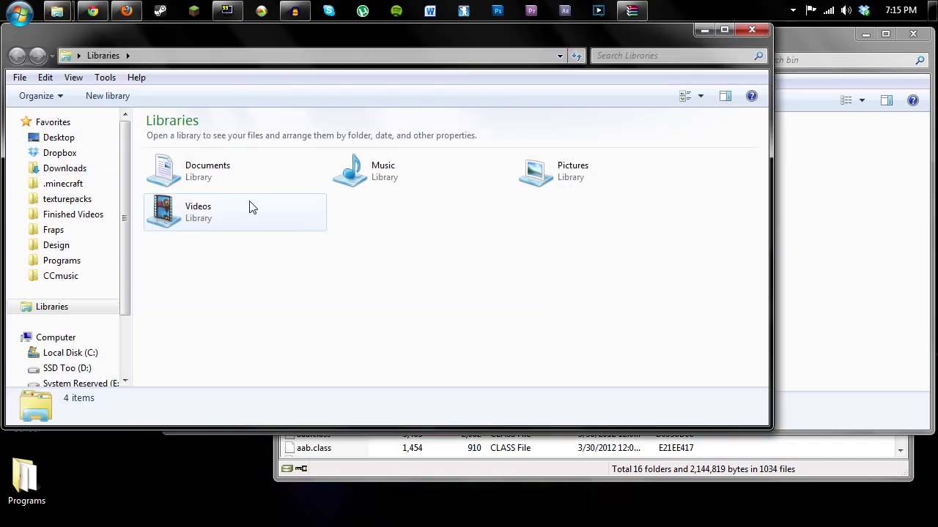
{"action": "left_click", "coordinate": [84, 184]}
{"action": "double_click", "coordinate": [182, 247]}
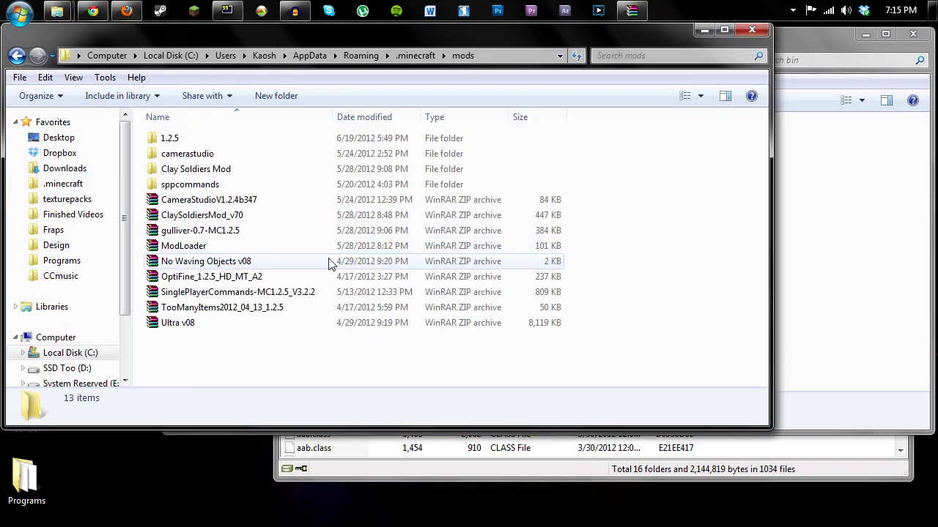
- Open the ModLoader archive from the mods folder in WinRAR and reduce its window to fit on the desktop
{"action": "double_click", "coordinate": [183, 247]}
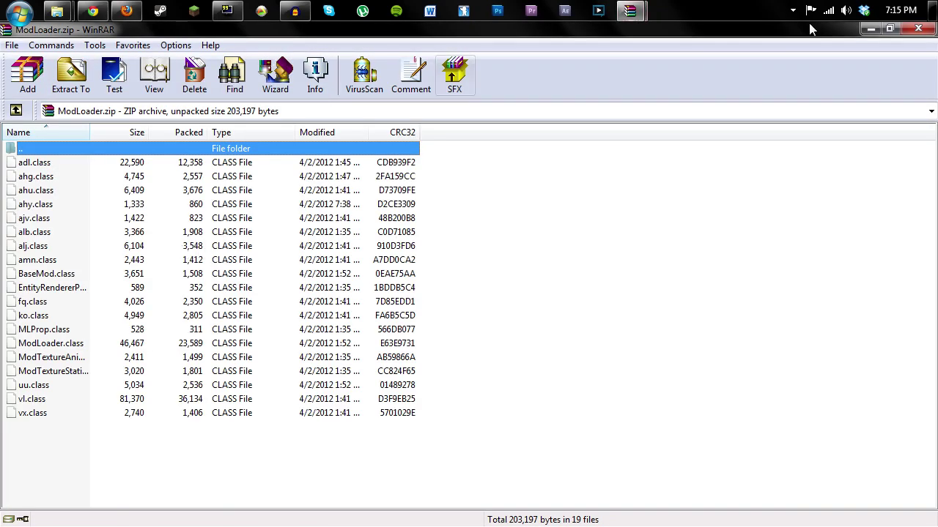
{"action": "left_click", "coordinate": [891, 28]}
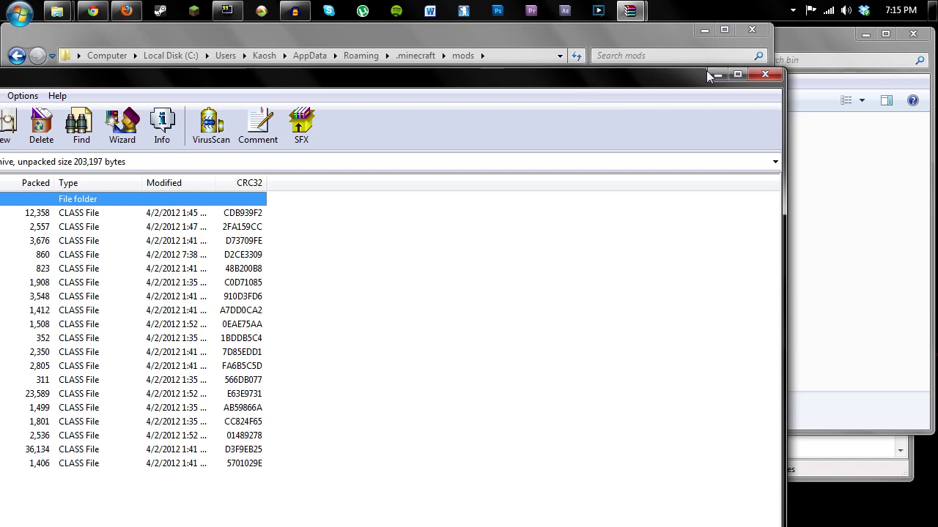
{"action": "left_click_drag", "start_coordinate": [783, 71], "coordinate": [595, 149]}
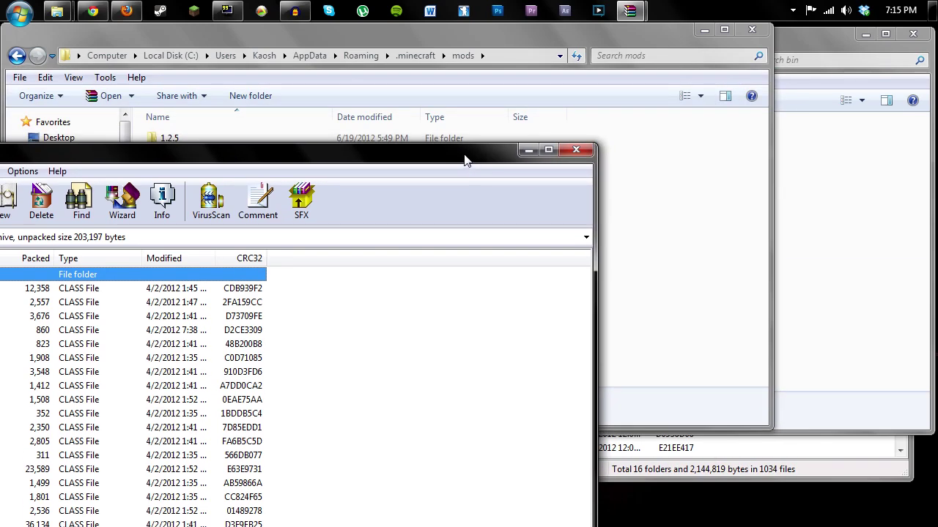
{"action": "left_click_drag", "start_coordinate": [465, 160], "coordinate": [645, 52]}
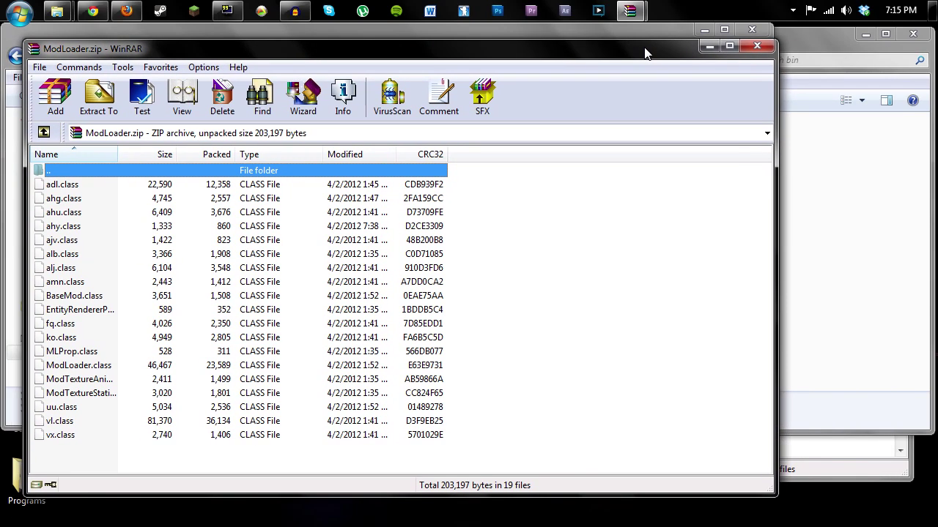
- Add all the class files from ModLoader.zip to minecraft.jar, using the add and replace update mode
{"action": "left_click", "coordinate": [107, 189]}
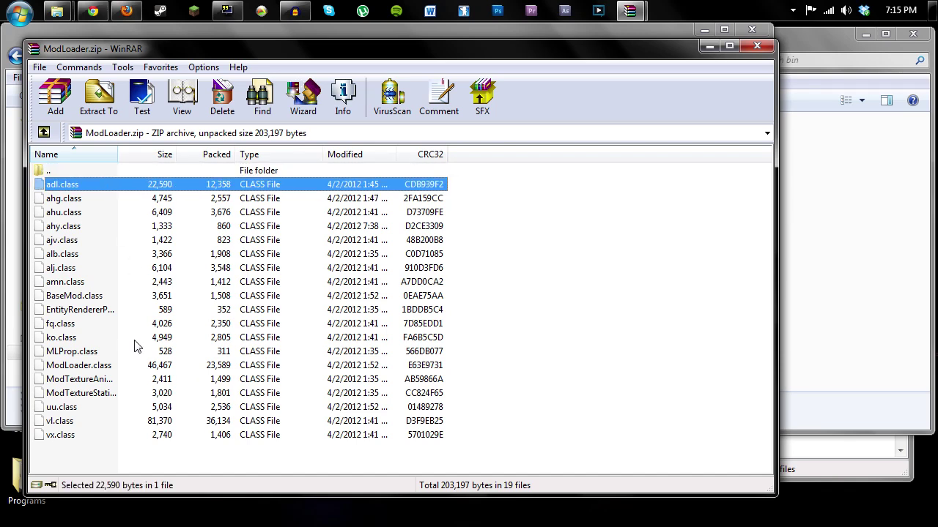
{"action": "left_click", "coordinate": [79, 436], "text": "shift"}
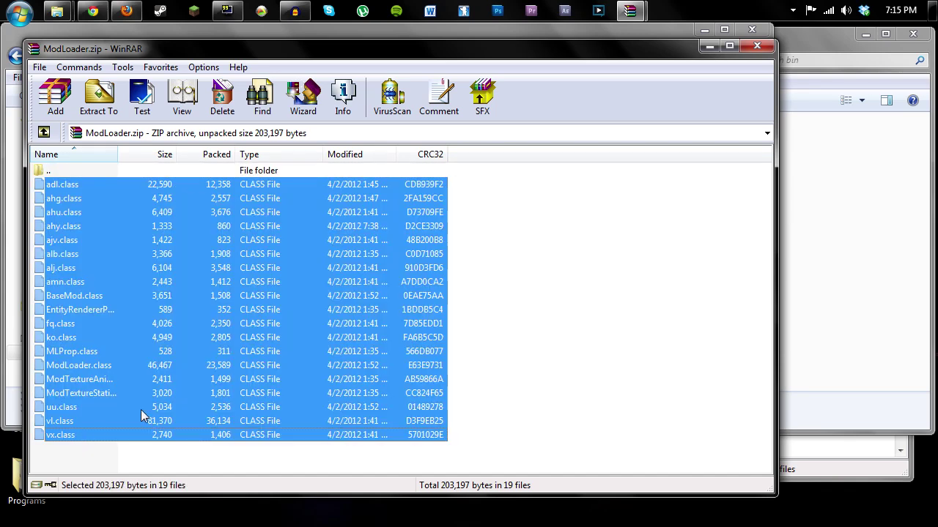
{"action": "left_click", "coordinate": [875, 48]}
{"action": "double_click", "coordinate": [340, 220]}
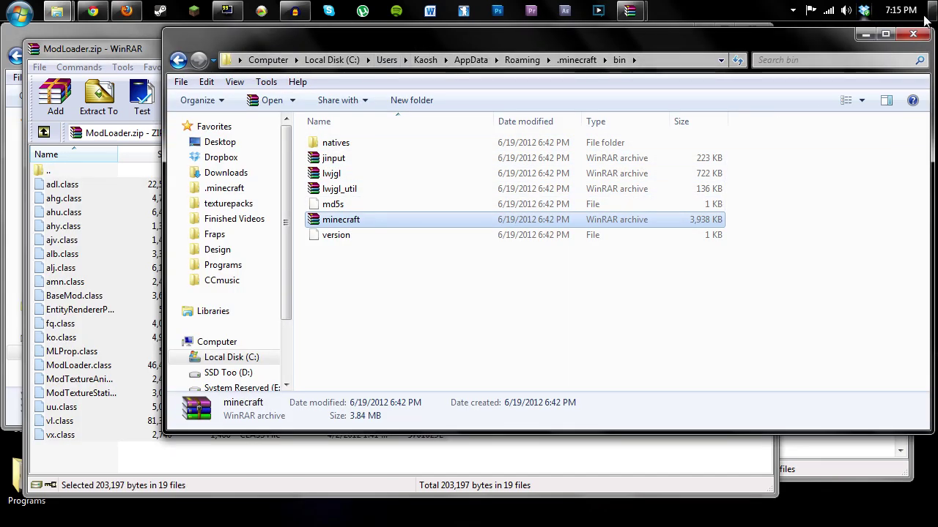
{"action": "left_click", "coordinate": [865, 34]}
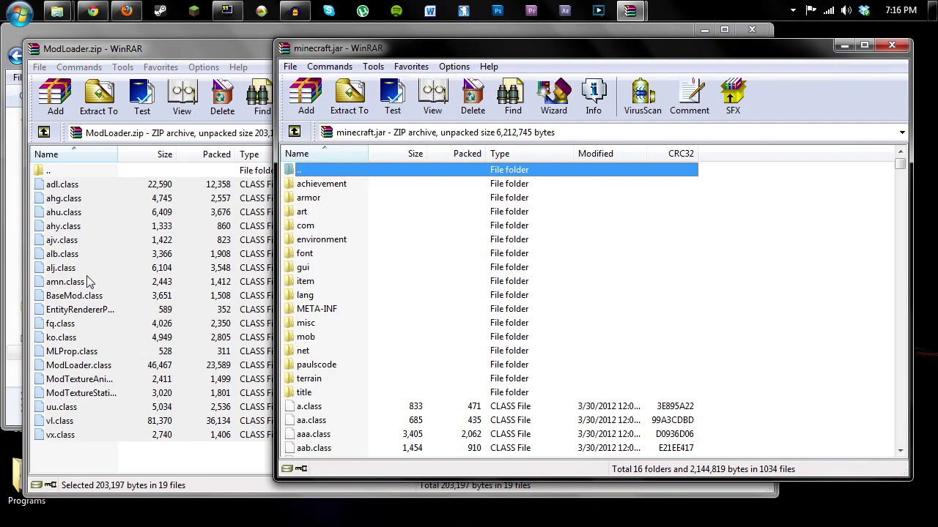
{"action": "left_click_drag", "start_coordinate": [88, 282], "coordinate": [846, 350]}
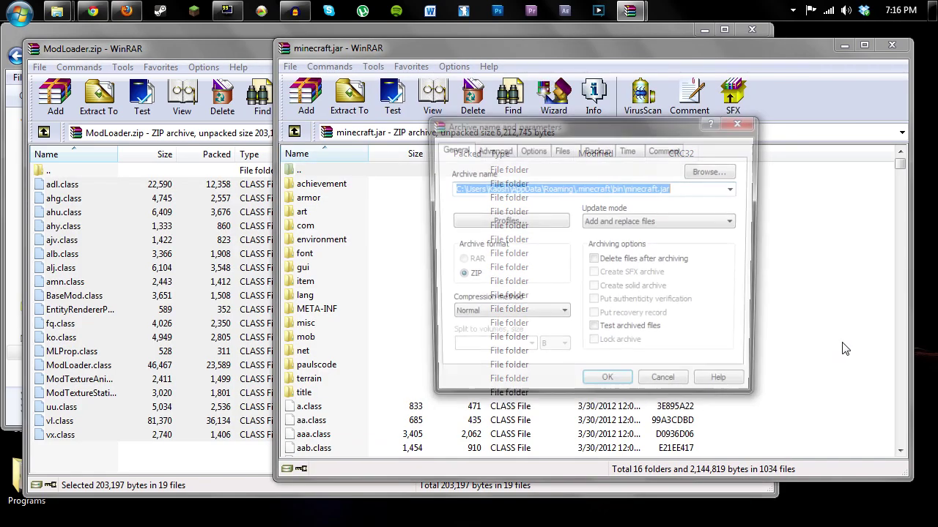
{"action": "left_click", "coordinate": [605, 378]}
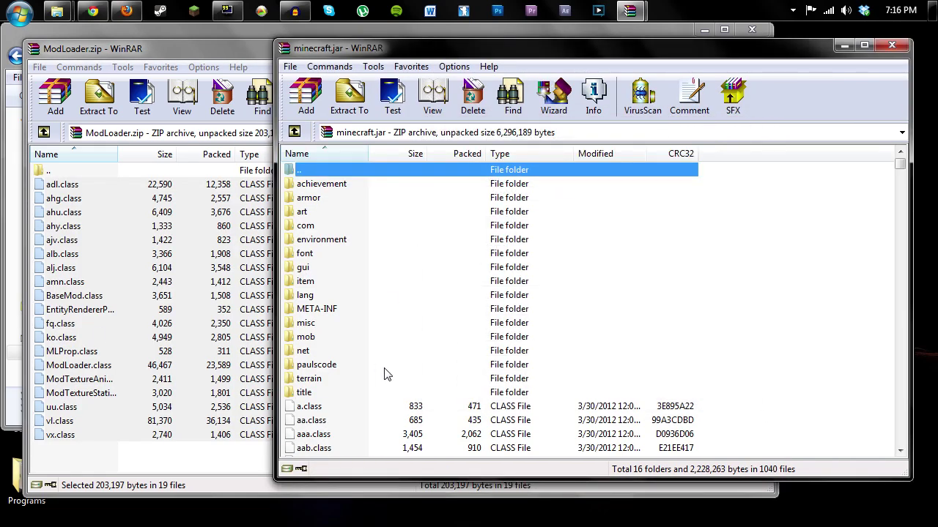
- Delete the META-INF folder from minecraft.jar and close the ModLoader archive to get back to the mods folder
{"action": "left_click", "coordinate": [297, 311]}
{"action": "key", "text": "Delete"}
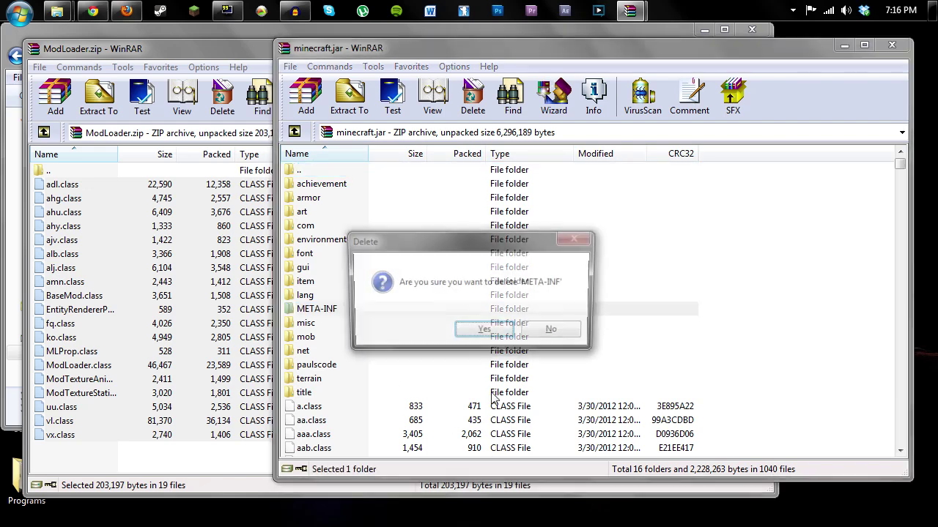
{"action": "left_click", "coordinate": [504, 334]}
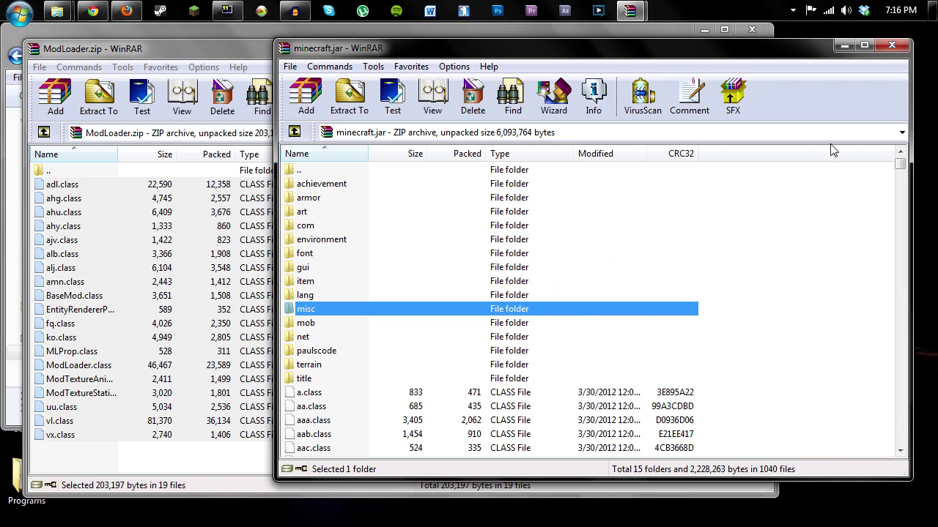
{"action": "left_click", "coordinate": [211, 51]}
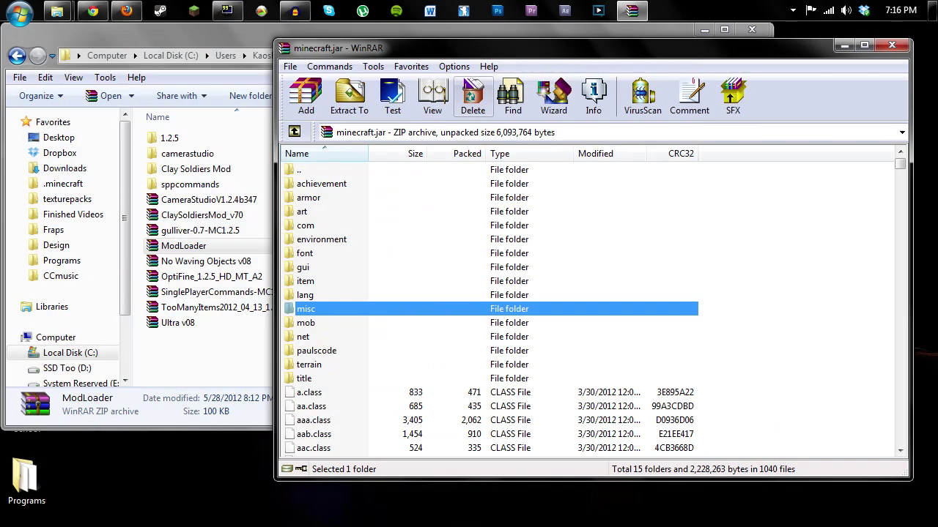
{"action": "left_click", "coordinate": [757, 46]}
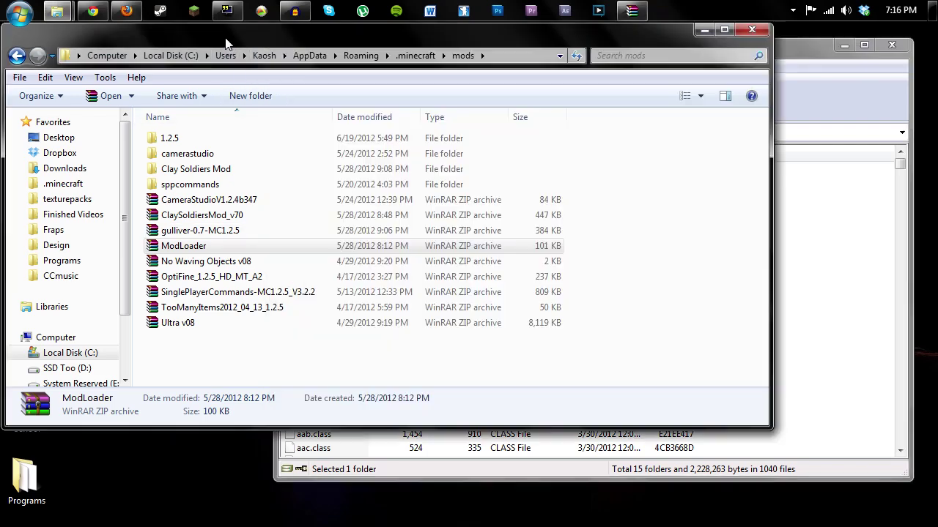
- Open TooManyItems2012_04_13_1.2.5 from the mods folder and add all its files to minecraft.jar
{"action": "double_click", "coordinate": [217, 308]}
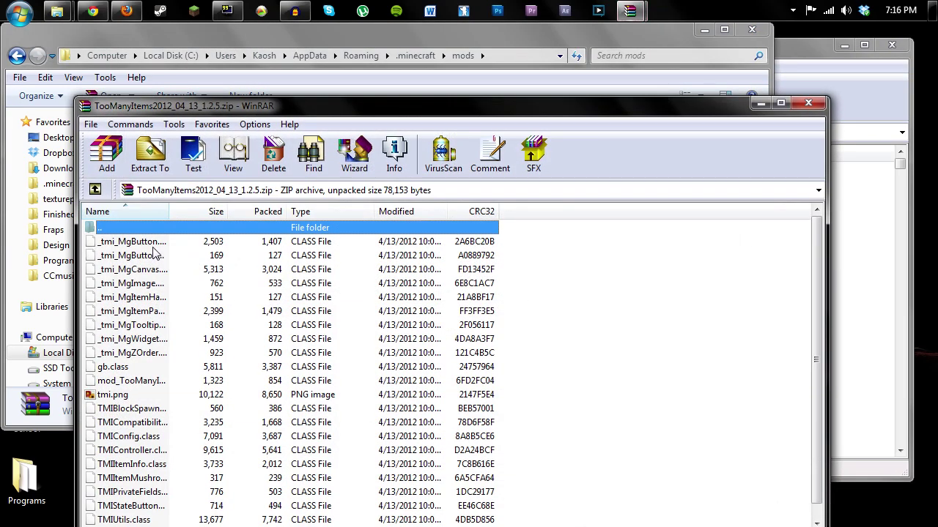
{"action": "left_click", "coordinate": [153, 247]}
{"action": "scroll", "coordinate": [153, 247], "scroll_direction": "down", "scroll_amount": 1}
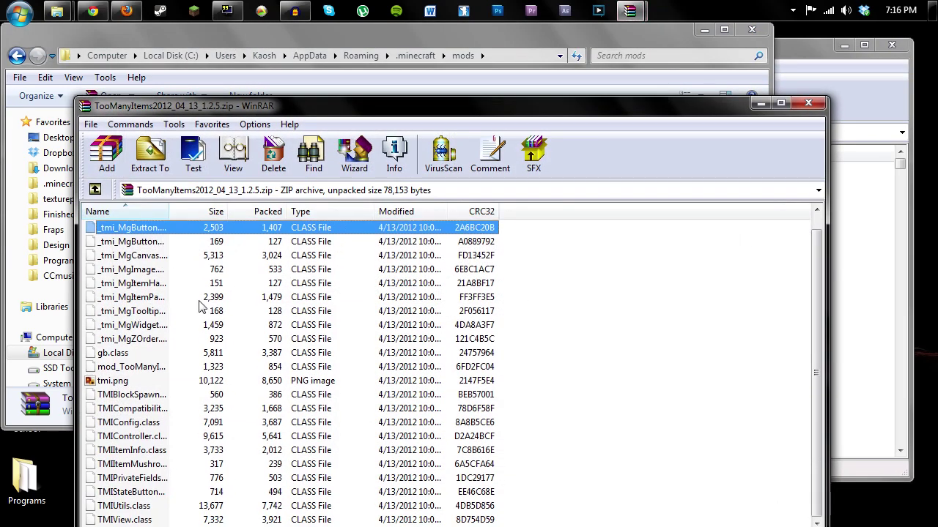
{"action": "left_click", "coordinate": [143, 521], "text": "shift"}
{"action": "left_click_drag", "start_coordinate": [258, 379], "coordinate": [872, 278]}
{"action": "left_click", "coordinate": [628, 390]}
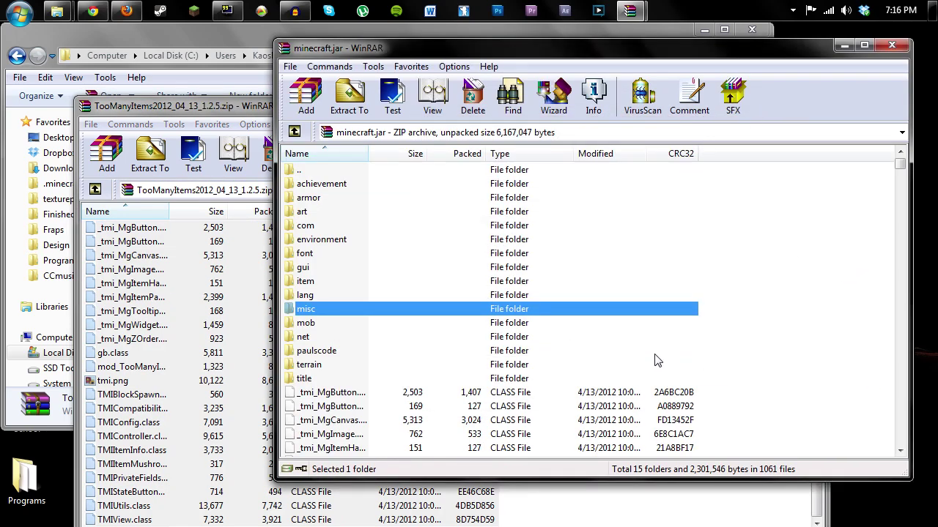
- Close the minecraft.jar and TooManyItems archives and the mods folder window
{"action": "left_click", "coordinate": [894, 48]}
{"action": "left_click", "coordinate": [817, 105]}
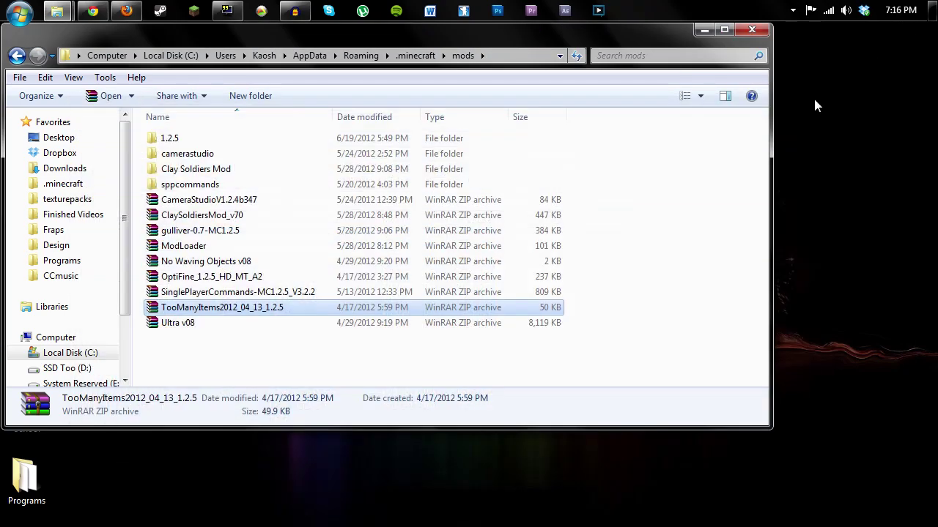
{"action": "left_click", "coordinate": [764, 29]}
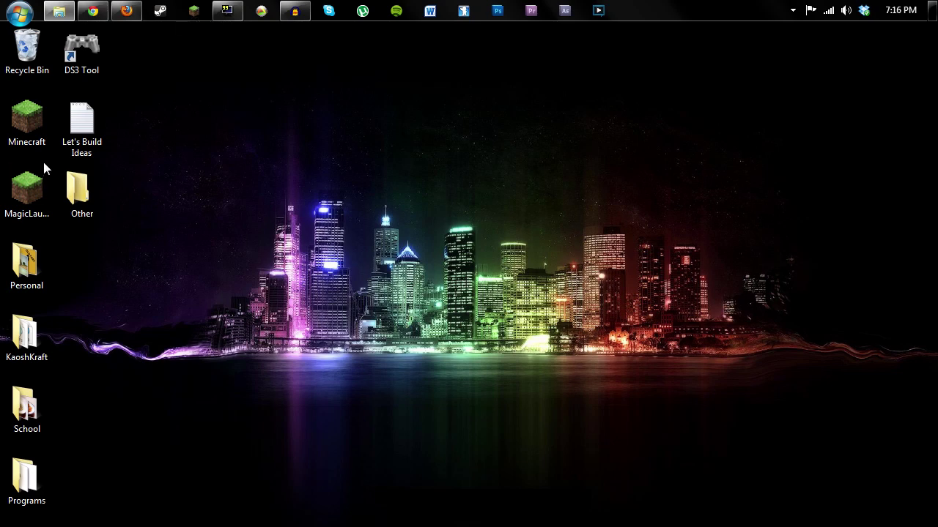
- Start Minecraft from the desktop, log in with the remembered account, and load a singleplayer world
{"action": "double_click", "coordinate": [27, 118]}
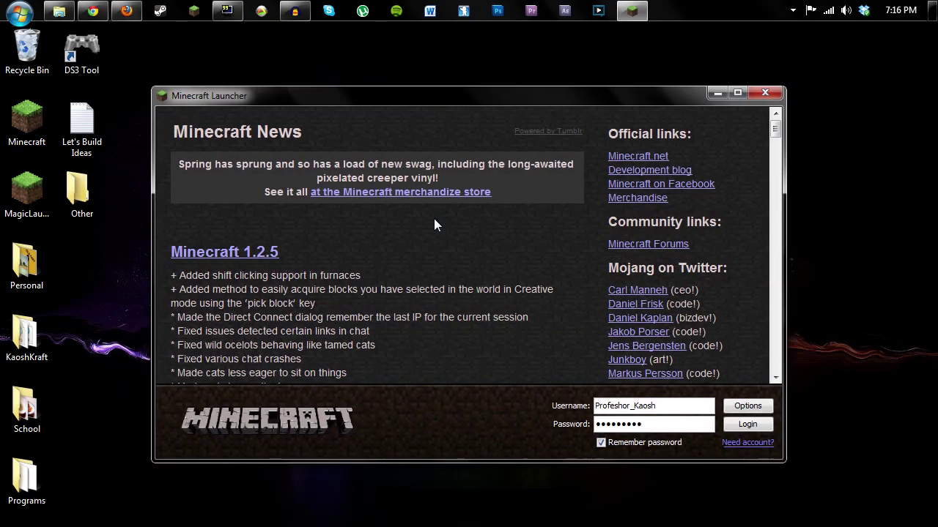
{"action": "left_click", "coordinate": [747, 425]}
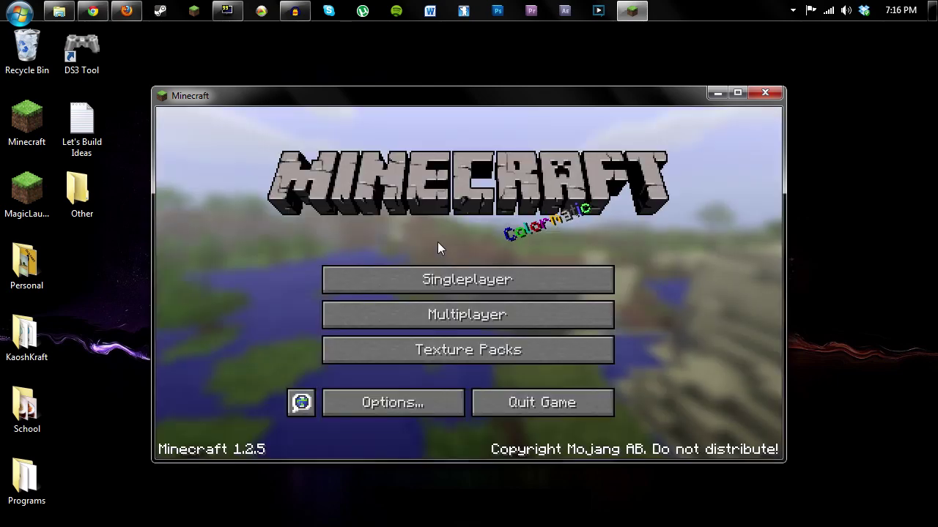
{"action": "left_click", "coordinate": [406, 281]}
{"action": "left_click", "coordinate": [382, 397]}
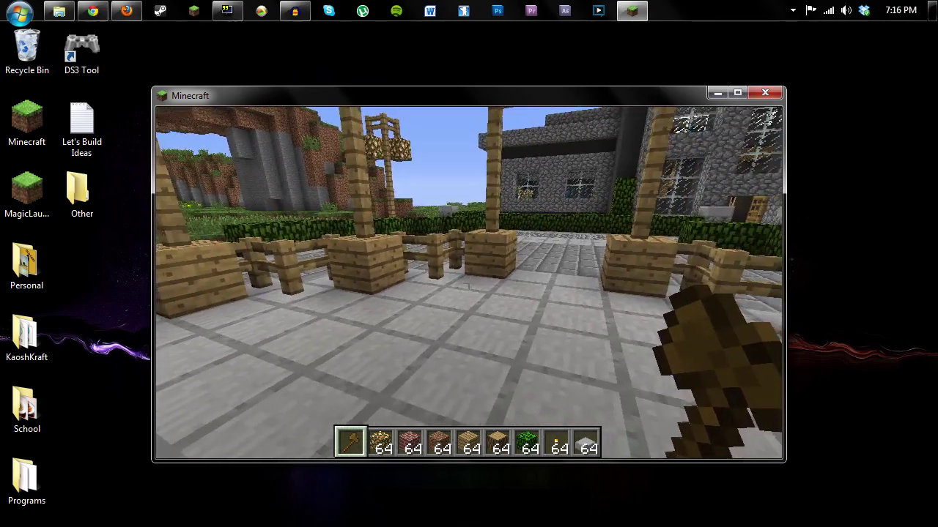
- Open the inventory and toggle the TooManyItems overlay off and on to check the installed mod
{"action": "key", "text": "e"}
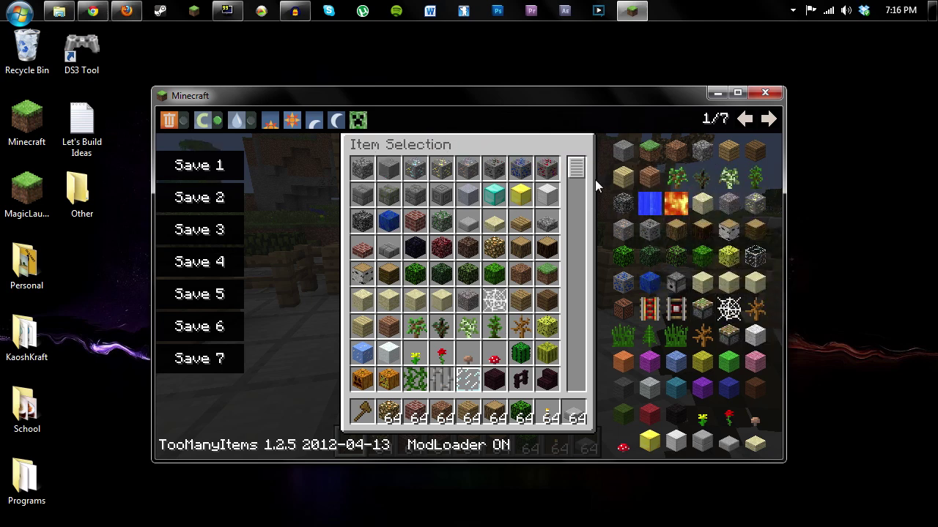
{"action": "key", "text": "o"}
{"action": "key", "text": "o"}
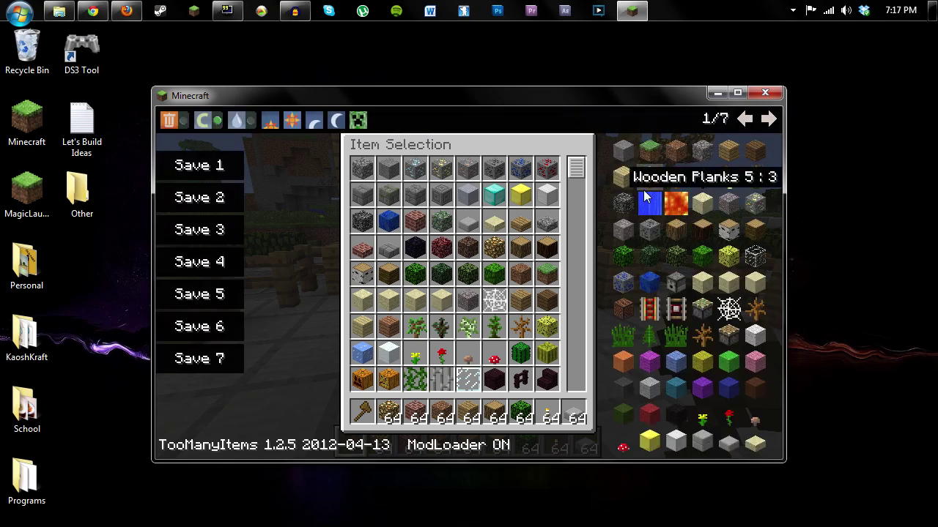
{"action": "key", "text": "o"}
{"action": "key", "text": "o"}
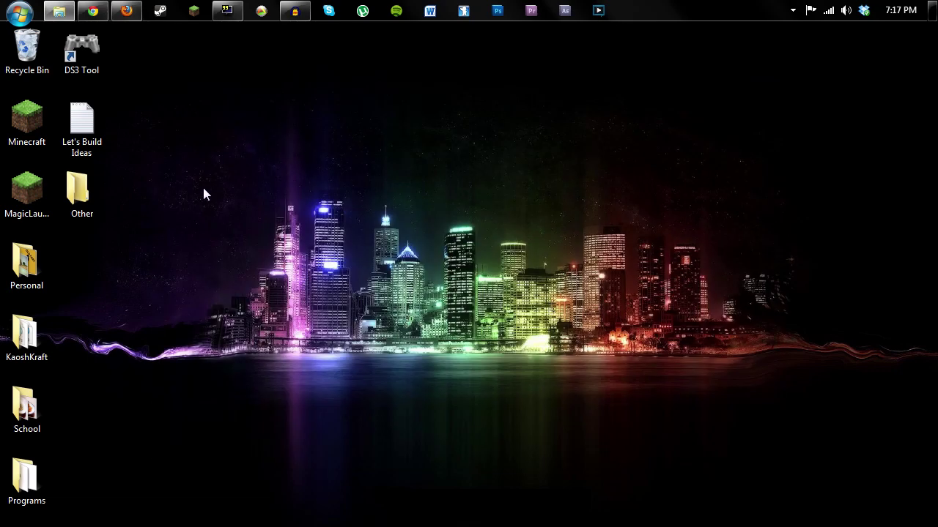
- Switch to Firefox and review the features and download links in the Magic Launcher 0.9.8 forum topic, then minimize the browser
{"action": "left_click", "coordinate": [126, 10]}
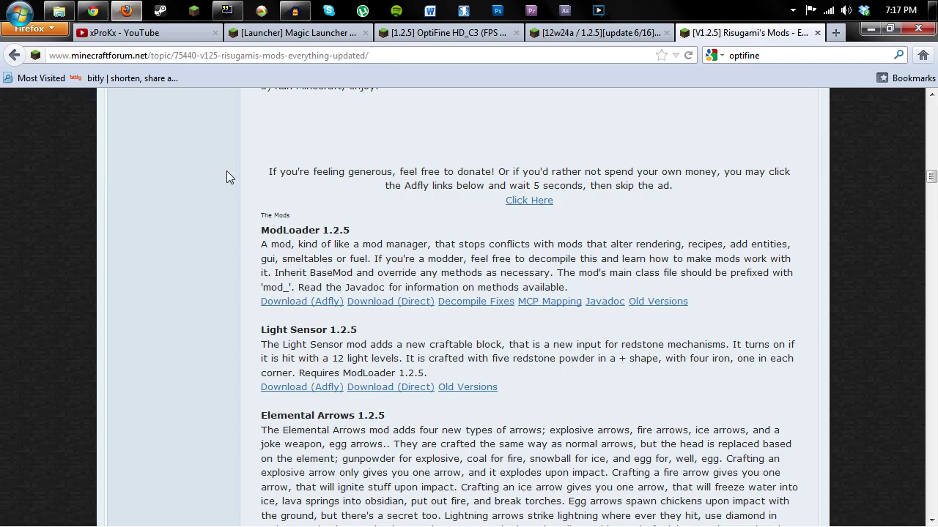
{"action": "left_click", "coordinate": [341, 33]}
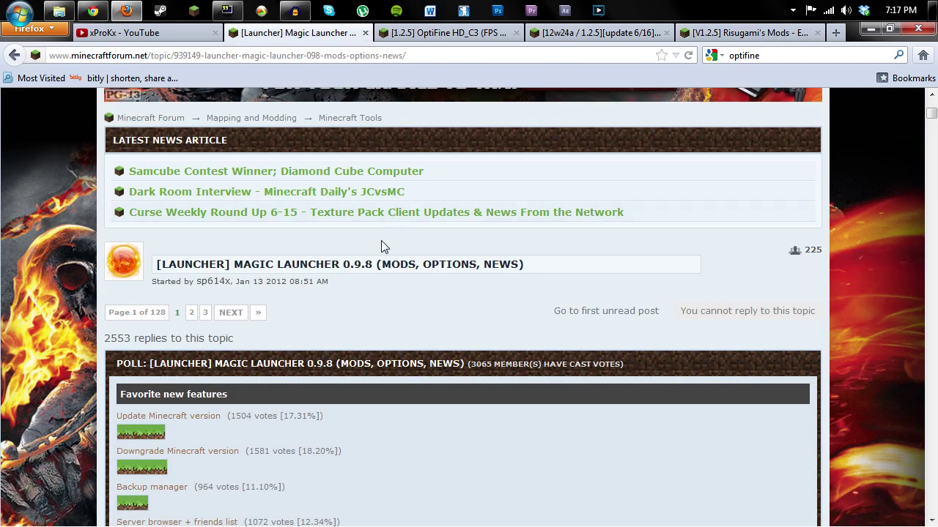
{"action": "scroll", "coordinate": [287, 308], "scroll_direction": "down", "scroll_amount": 10}
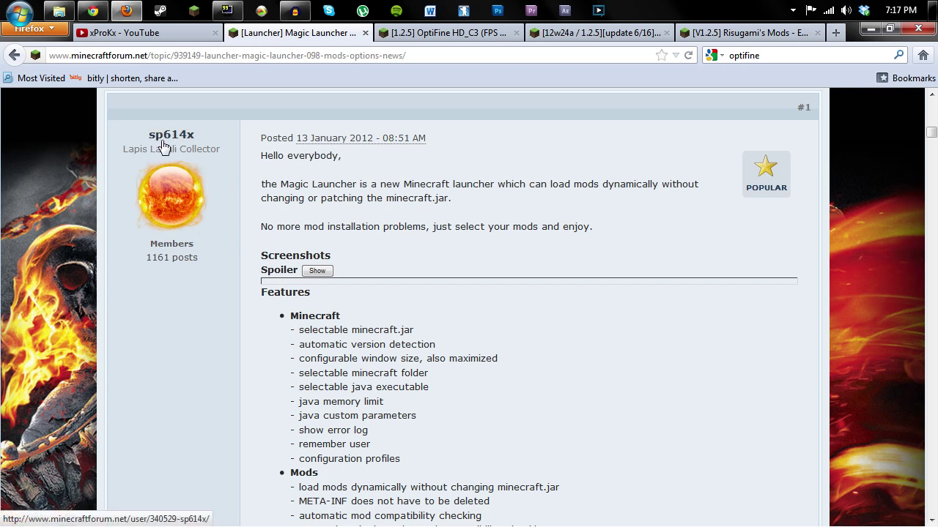
{"action": "scroll", "coordinate": [258, 305], "scroll_direction": "down", "scroll_amount": 7}
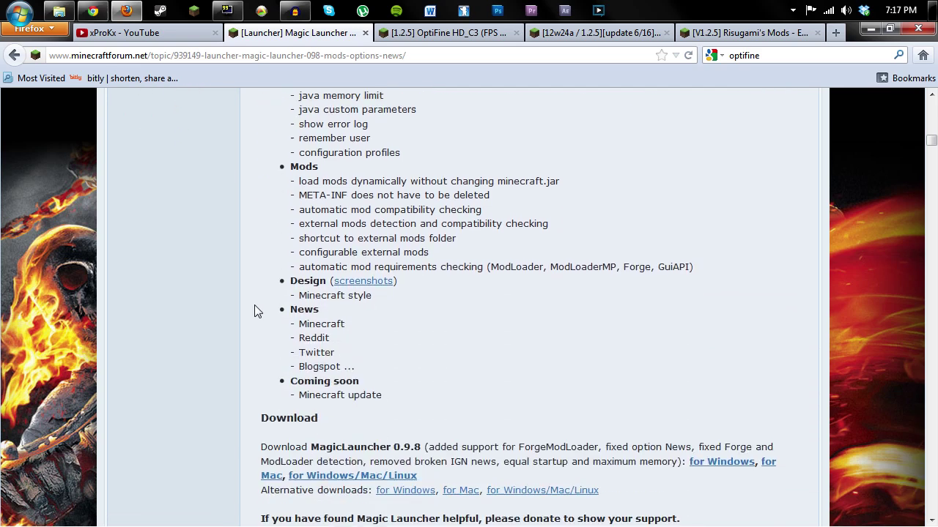
{"action": "scroll", "coordinate": [254, 307], "scroll_direction": "up", "scroll_amount": 4}
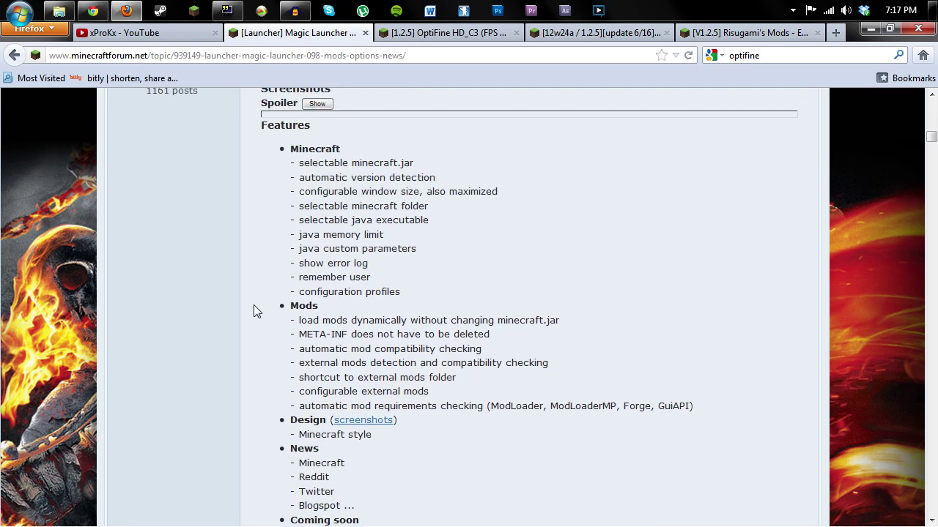
{"action": "left_click", "coordinate": [433, 33]}
{"action": "scroll", "coordinate": [241, 308], "scroll_direction": "down", "scroll_amount": 4}
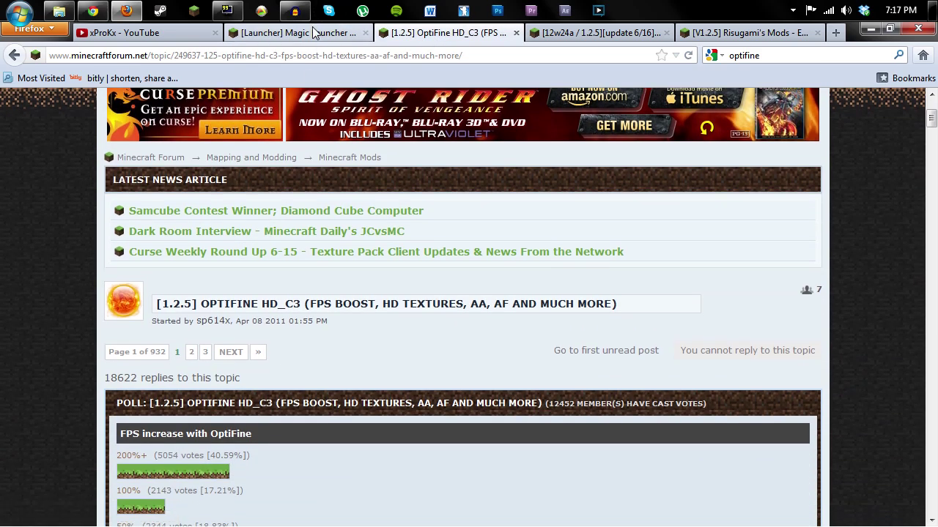
{"action": "left_click", "coordinate": [312, 36]}
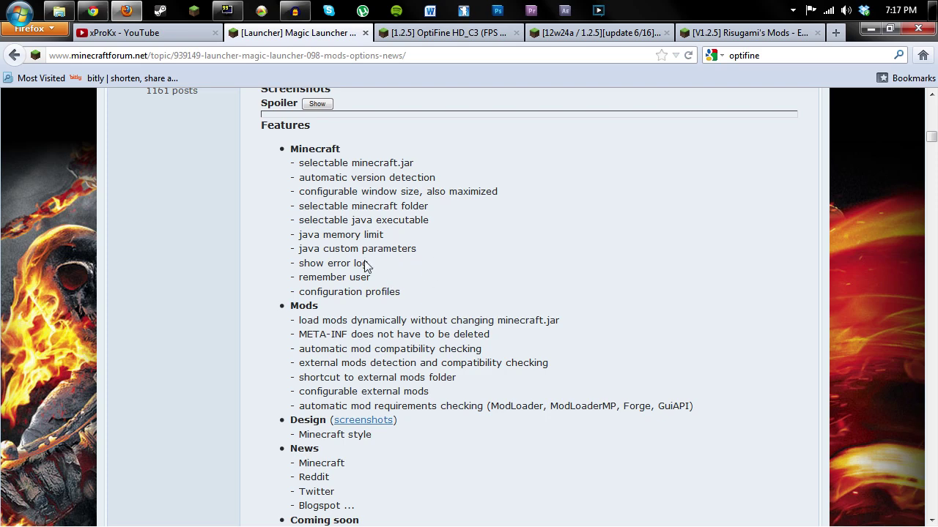
{"action": "left_click", "coordinate": [869, 29]}
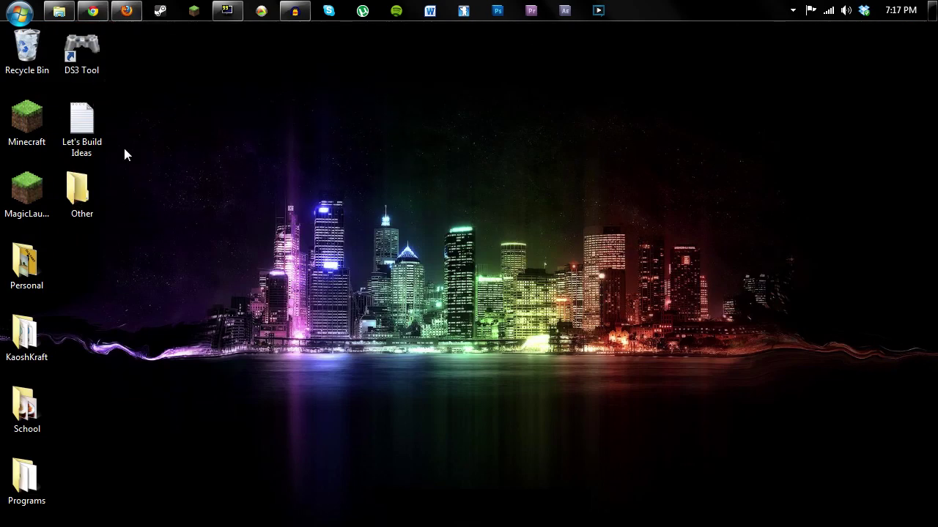
- Start Magic Launcher from the desktop and look through its Minecraft news, Twitter and blog feeds
{"action": "double_click", "coordinate": [31, 194]}
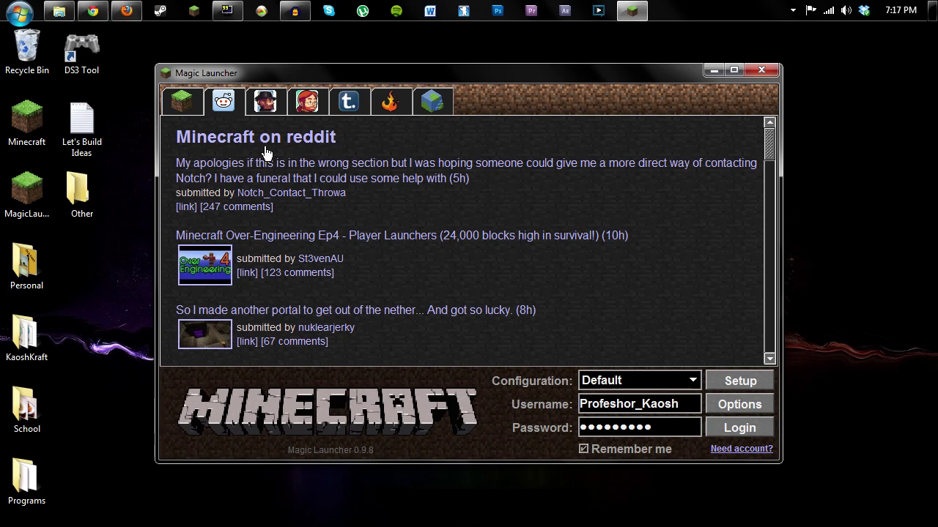
{"action": "left_click", "coordinate": [266, 103]}
{"action": "left_click", "coordinate": [307, 102]}
{"action": "left_click", "coordinate": [351, 104]}
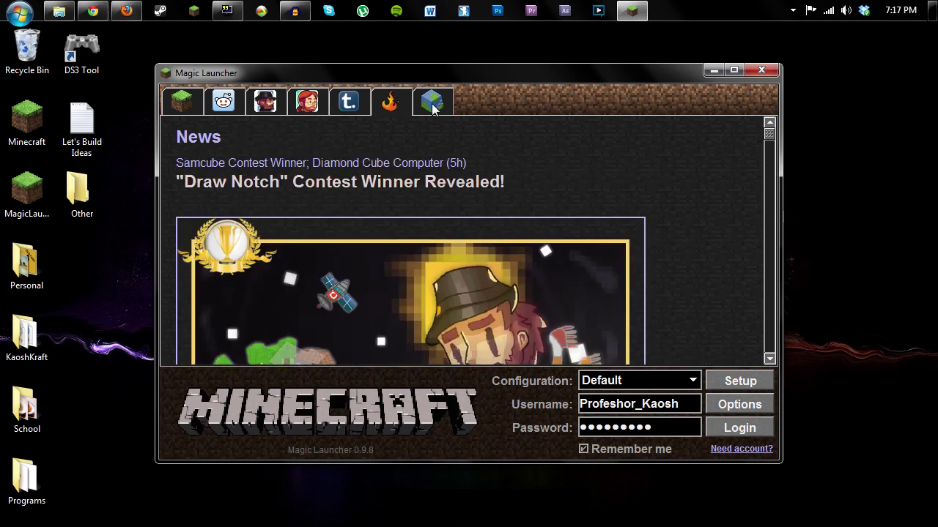
{"action": "left_click", "coordinate": [438, 106]}
{"action": "left_click", "coordinate": [275, 104]}
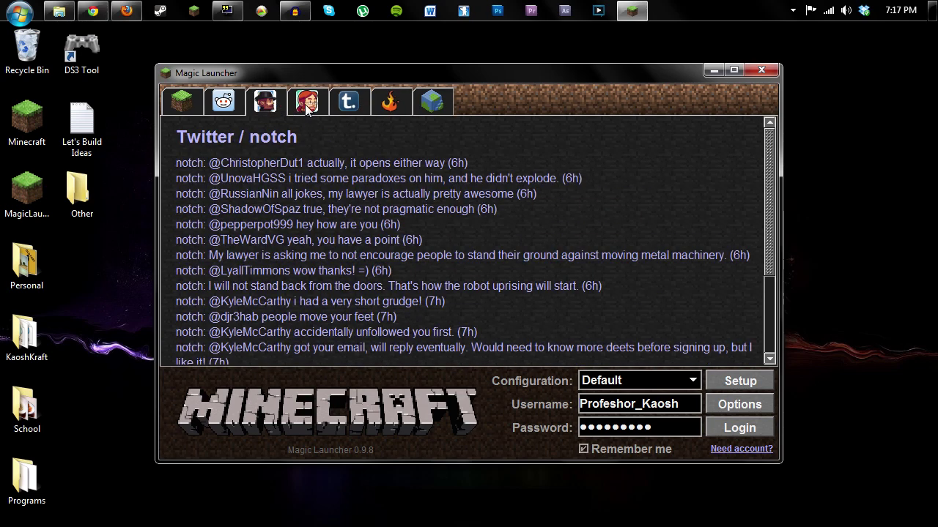
{"action": "left_click", "coordinate": [307, 107]}
{"action": "left_click", "coordinate": [350, 103]}
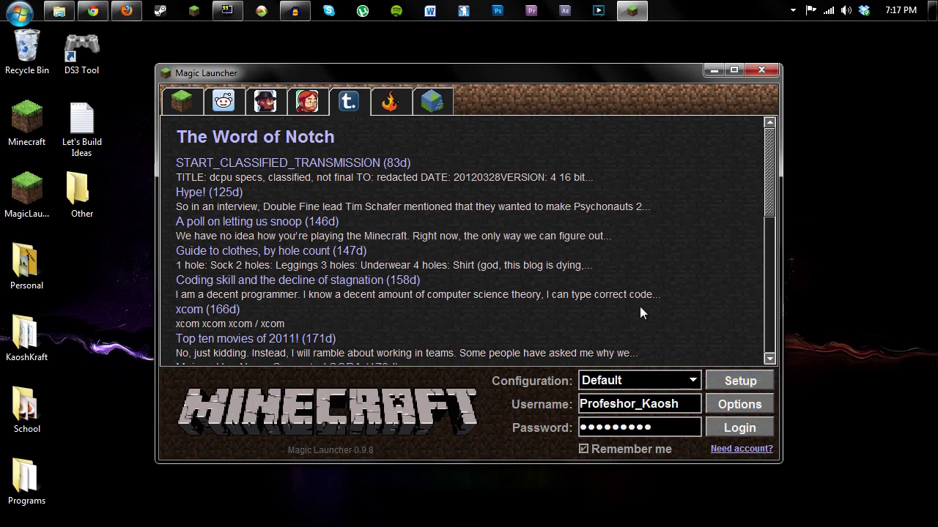
- Open the launcher's setup and browse the mods folder for zip files to add, leaving without adding one
{"action": "left_click", "coordinate": [741, 383]}
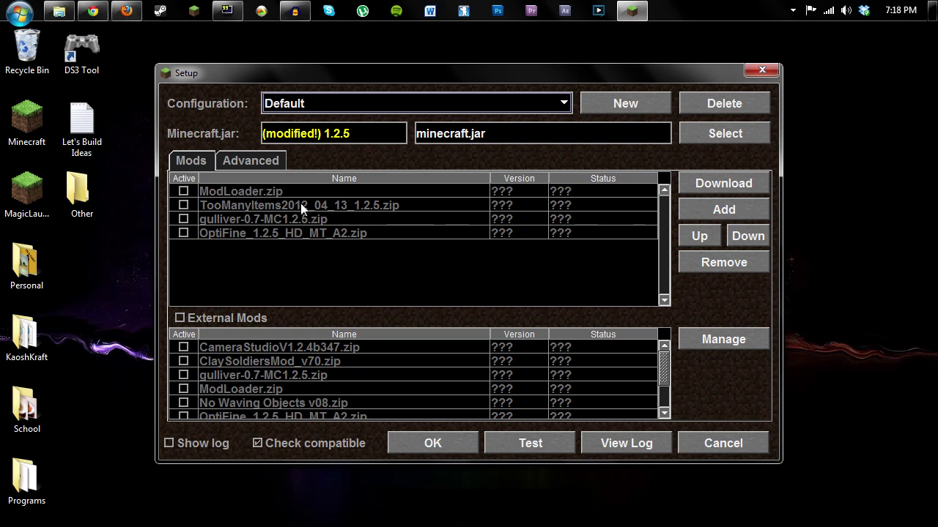
{"action": "left_click", "coordinate": [723, 210]}
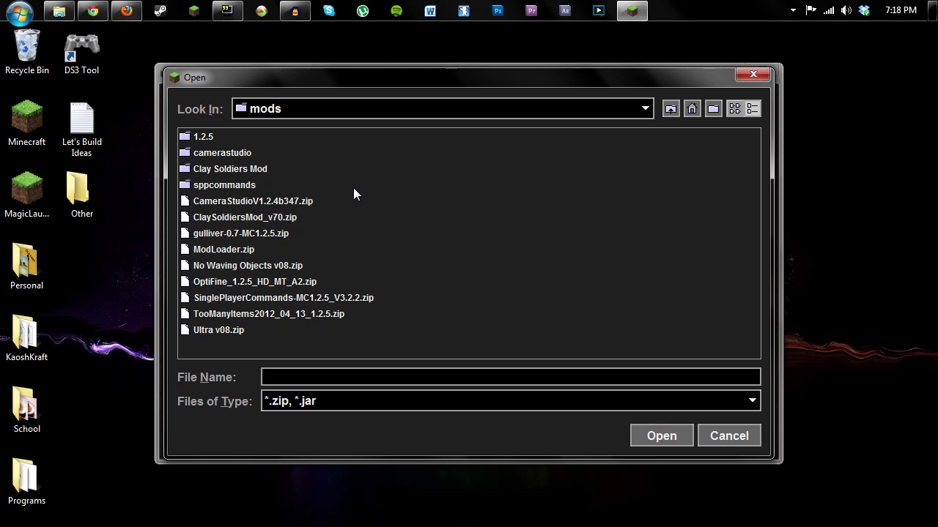
{"action": "left_click", "coordinate": [256, 303]}
{"action": "left_click", "coordinate": [729, 436]}
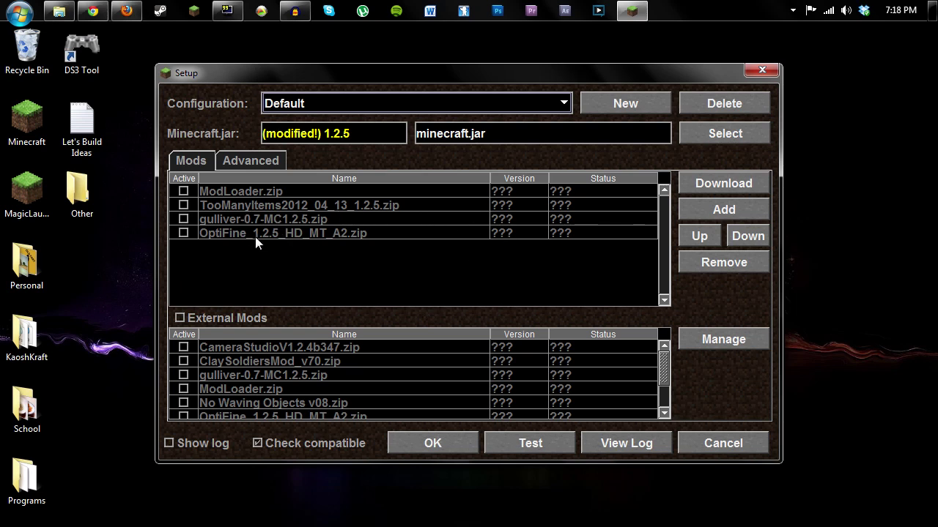
- Activate ModLoader.zip and OptiFine_1.2.5_HD_MT_A2.zip in the Default configuration, leaving TooManyItems inactive
{"action": "left_click", "coordinate": [184, 205]}
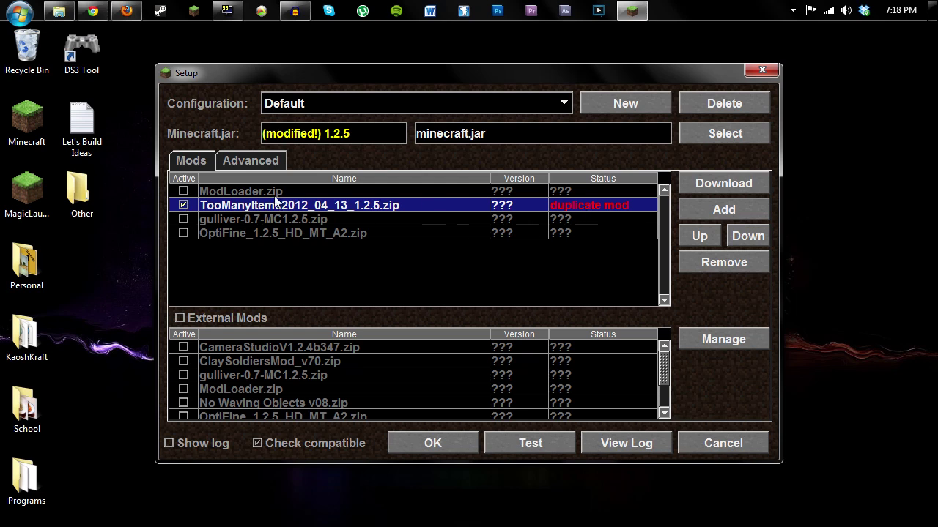
{"action": "left_click", "coordinate": [184, 206]}
{"action": "left_click", "coordinate": [183, 191]}
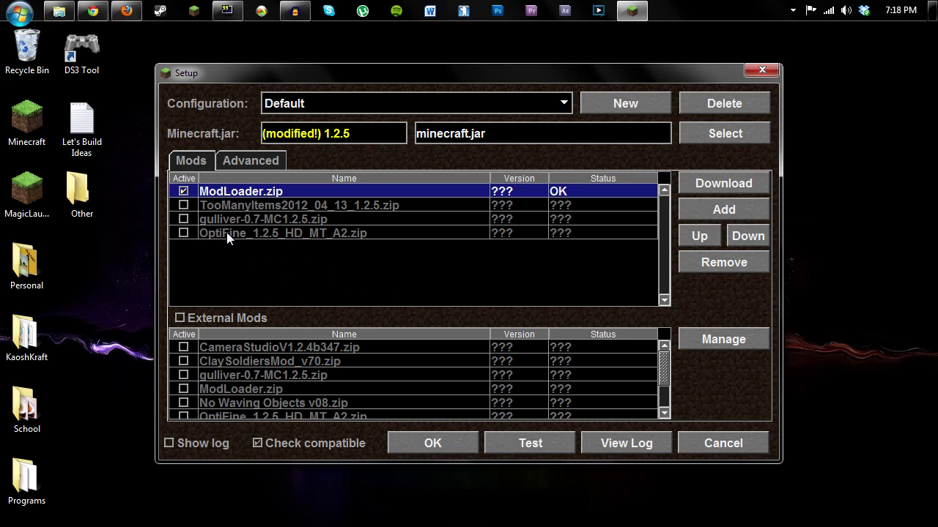
{"action": "left_click", "coordinate": [184, 233]}
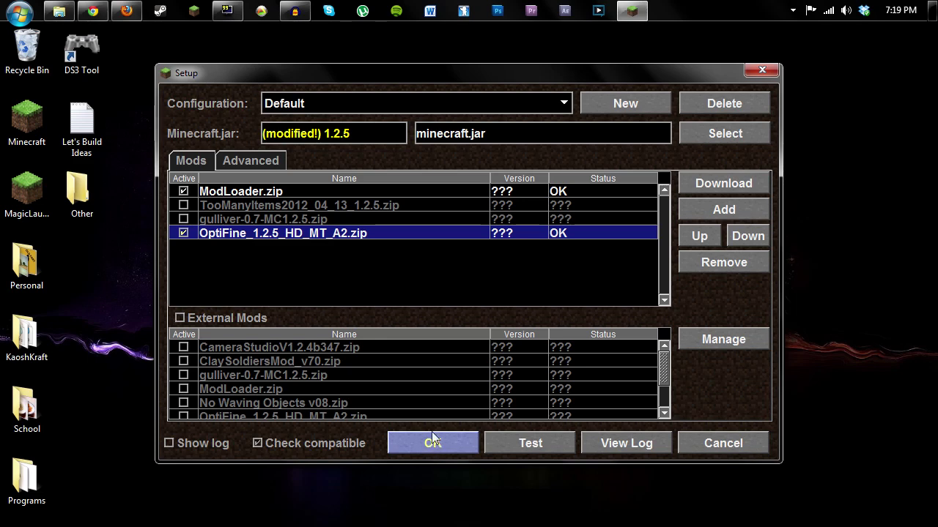
- Review the advanced window size, memory and Java settings, then return to the mod list and accept the setup
{"action": "left_click", "coordinate": [266, 160]}
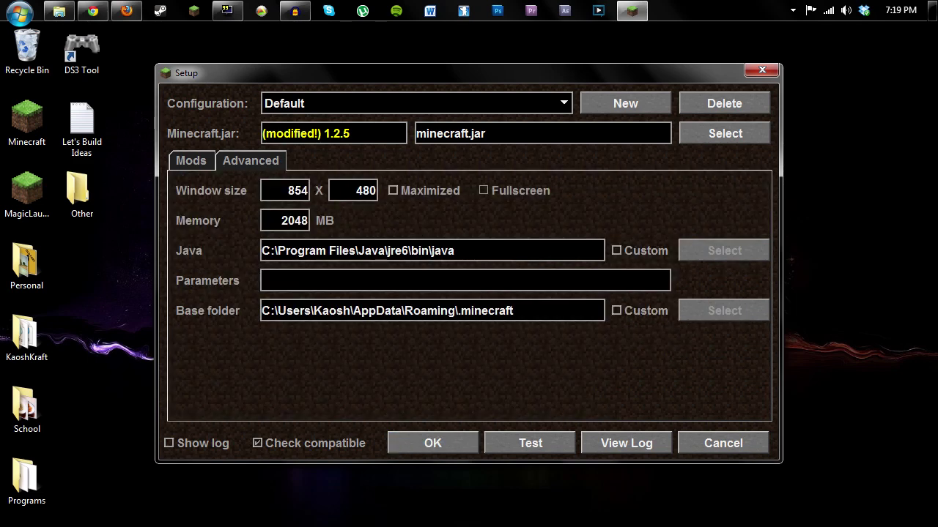
{"action": "left_click", "coordinate": [301, 191]}
{"action": "left_click", "coordinate": [179, 162]}
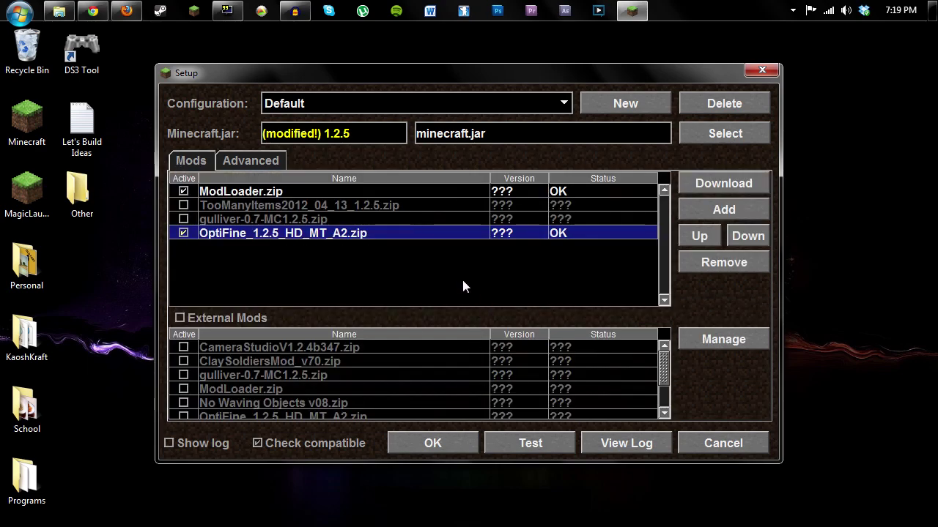
{"action": "left_click", "coordinate": [445, 434]}
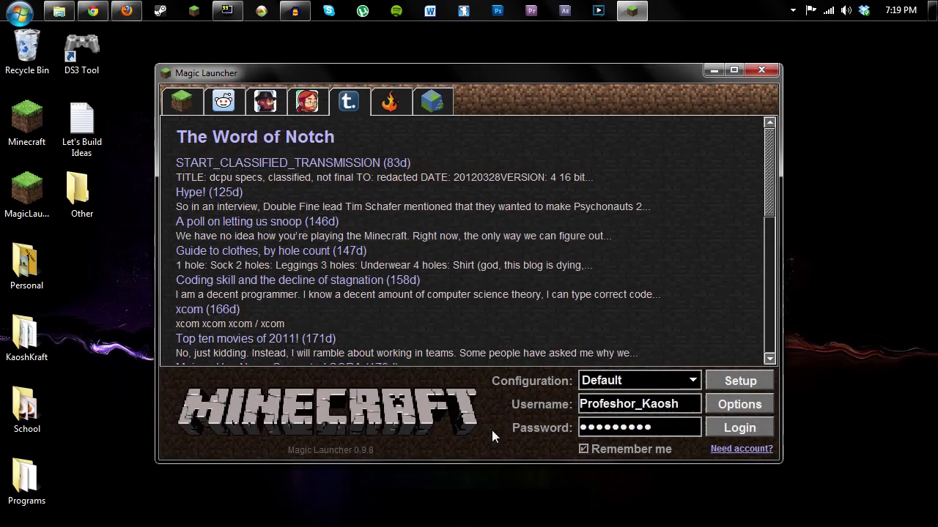
- Log in with the remembered account and load the singleplayer world named "world"
{"action": "left_click", "coordinate": [745, 429]}
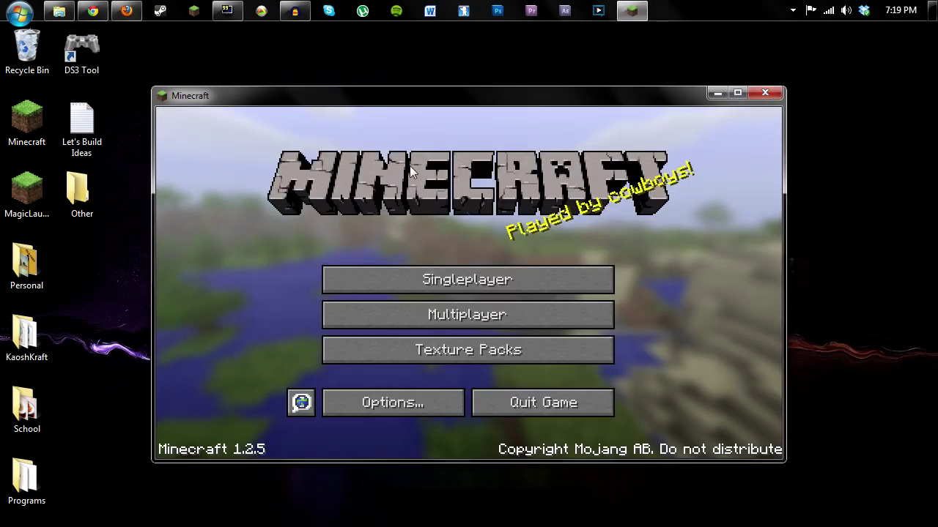
{"action": "left_click", "coordinate": [449, 279]}
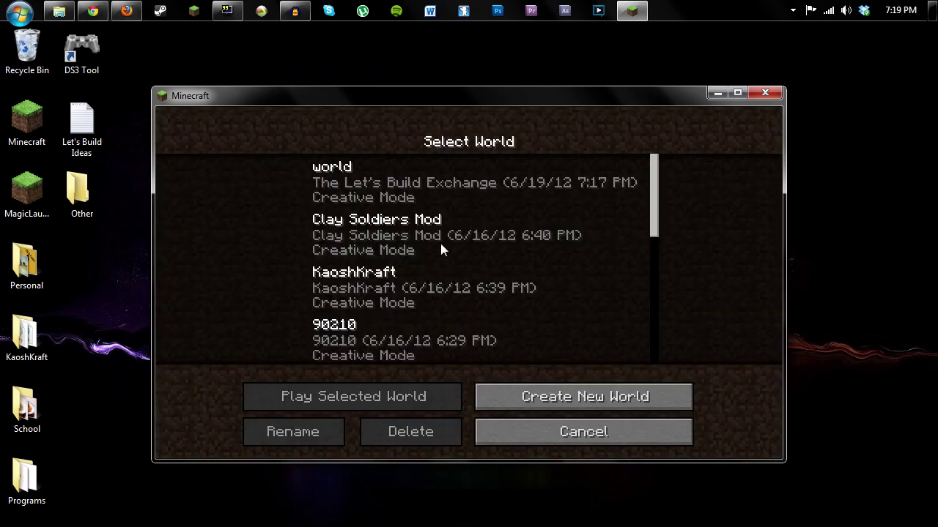
{"action": "left_click", "coordinate": [397, 177]}
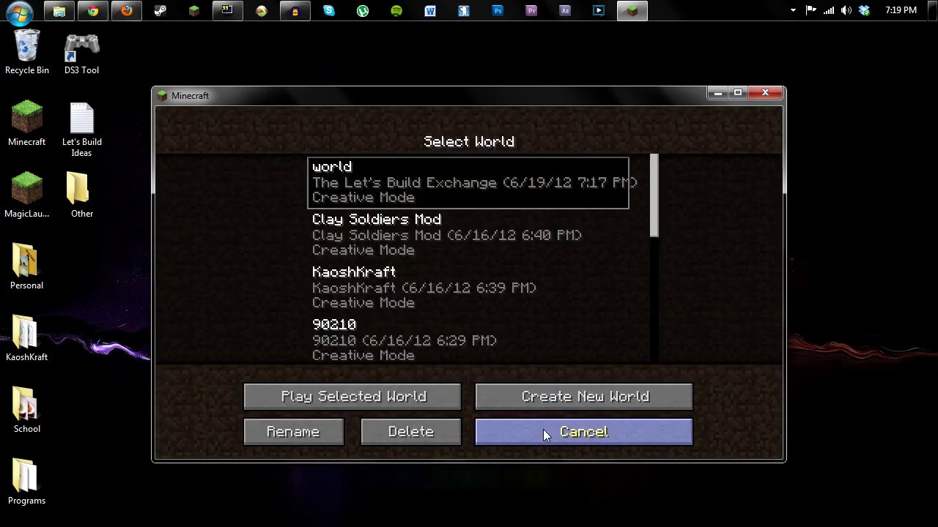
{"action": "left_click", "coordinate": [423, 396]}
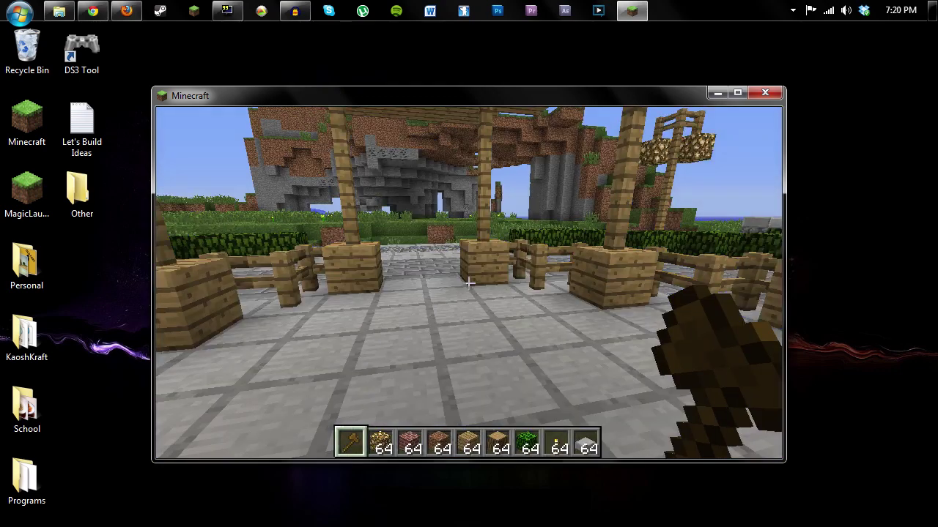
- Pause the game and examine the OptiFine options in the video settings, then close Minecraft
{"action": "key", "text": "Escape"}
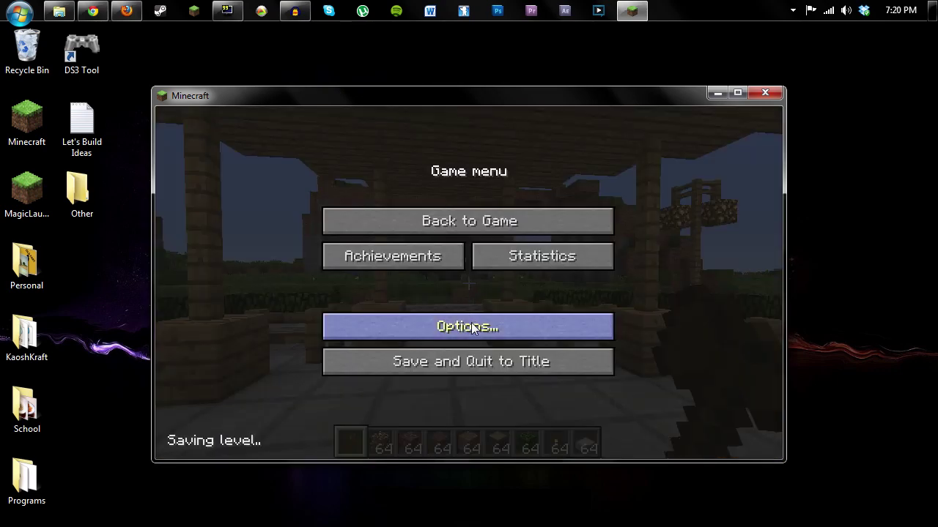
{"action": "left_click", "coordinate": [472, 329]}
{"action": "left_click", "coordinate": [467, 312]}
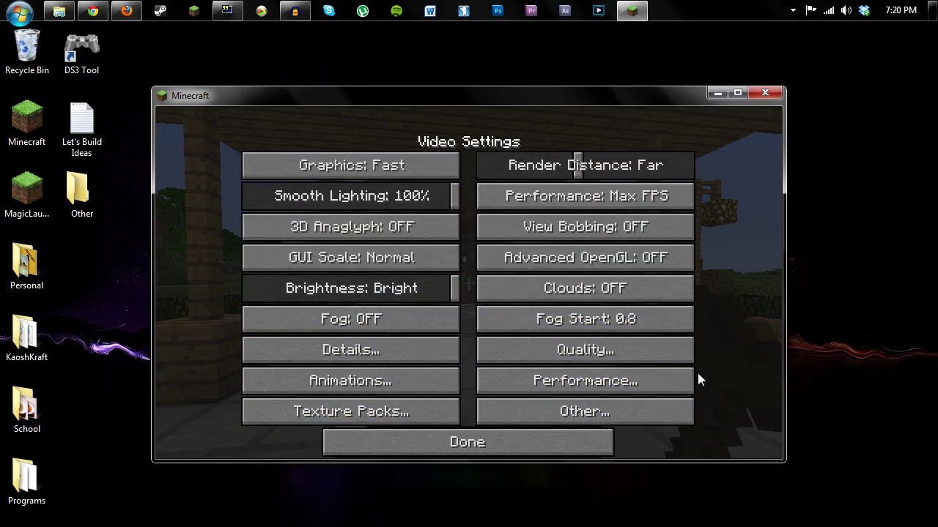
{"action": "left_click", "coordinate": [442, 445]}
{"action": "left_click", "coordinate": [551, 434]}
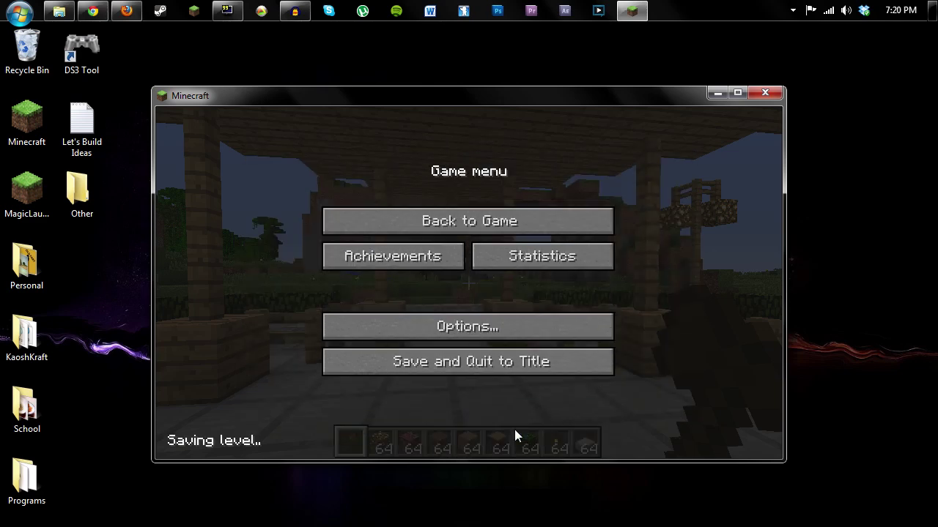
{"action": "left_click", "coordinate": [770, 95]}
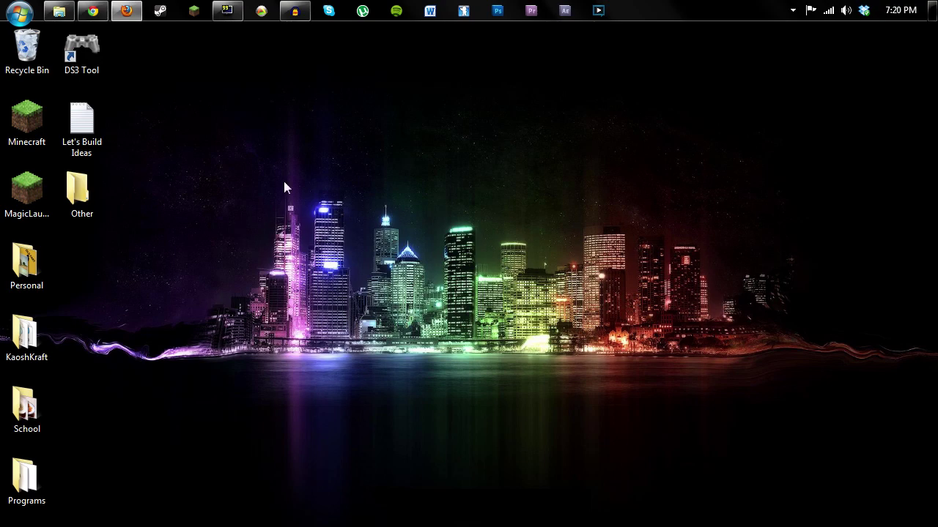
- Switch to Firefox and read the features and notes in the MCPatcher HD Fix 2.3.7_02 forum topic
{"action": "left_click", "coordinate": [59, 10]}
{"action": "left_click", "coordinate": [126, 10]}
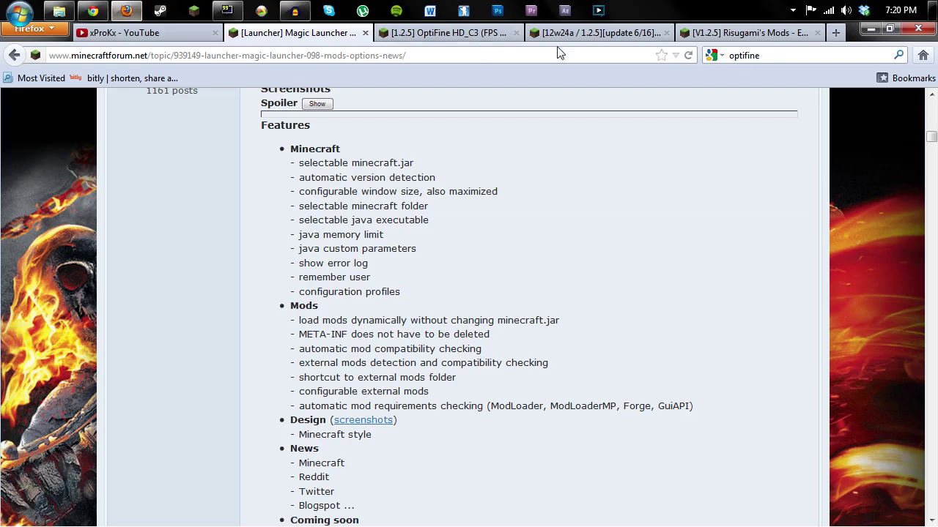
{"action": "left_click", "coordinate": [635, 38]}
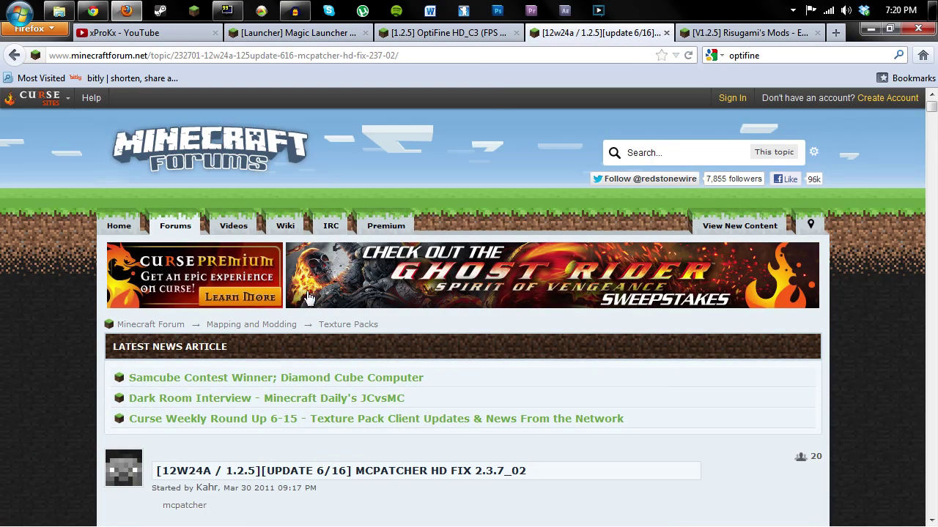
{"action": "scroll", "coordinate": [119, 339], "scroll_direction": "down", "scroll_amount": 4}
{"action": "scroll", "coordinate": [77, 334], "scroll_direction": "down", "scroll_amount": 2}
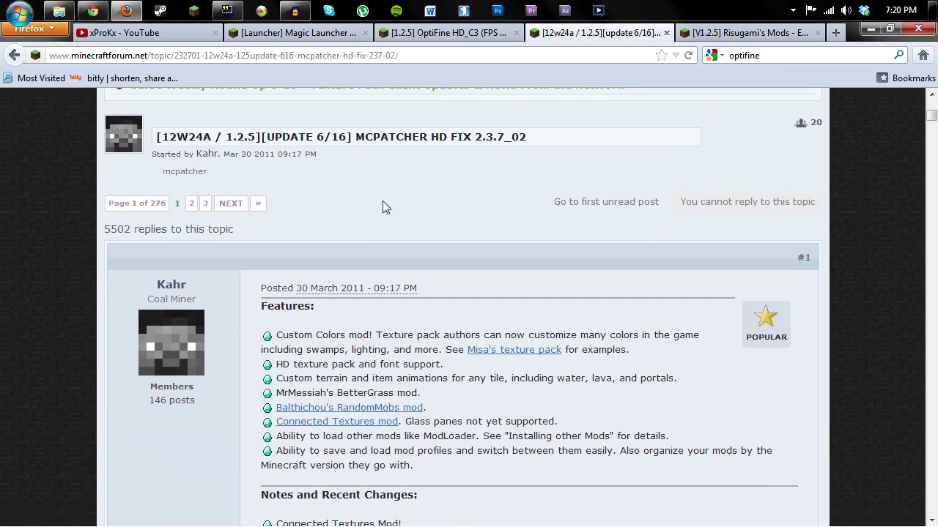
{"action": "scroll", "coordinate": [435, 233], "scroll_direction": "down", "scroll_amount": 3}
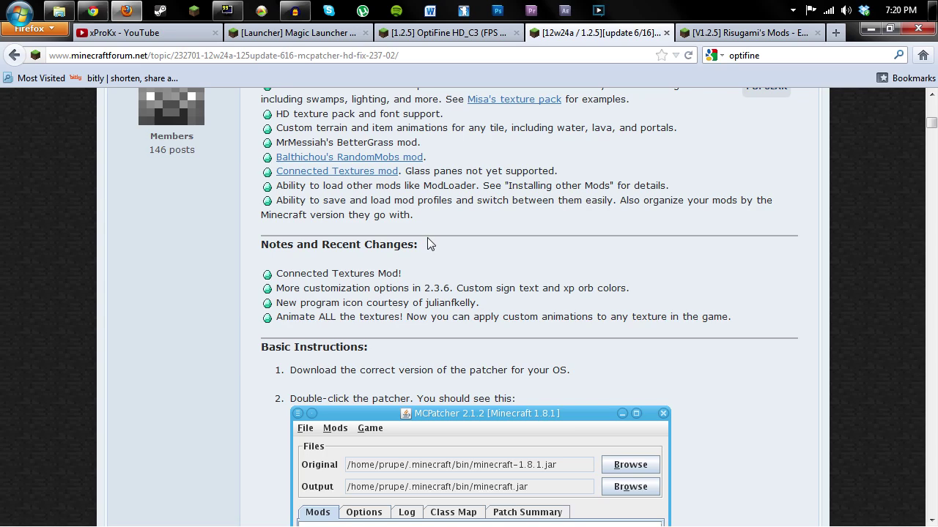
{"action": "scroll", "coordinate": [427, 238], "scroll_direction": "up", "scroll_amount": 2}
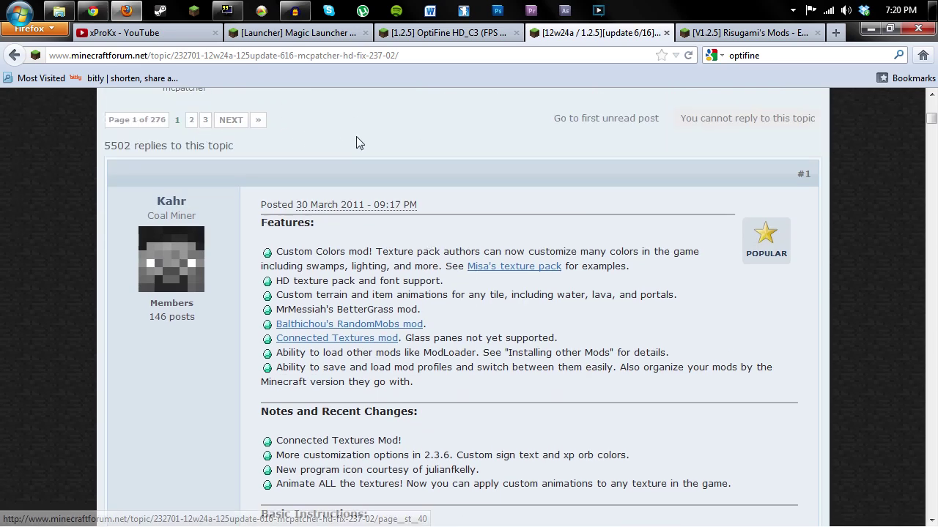
- Switch to Windows Explorer and view the texture packs stored in .minecraft\texturepacks, then minimize the window
{"action": "left_click", "coordinate": [59, 13]}
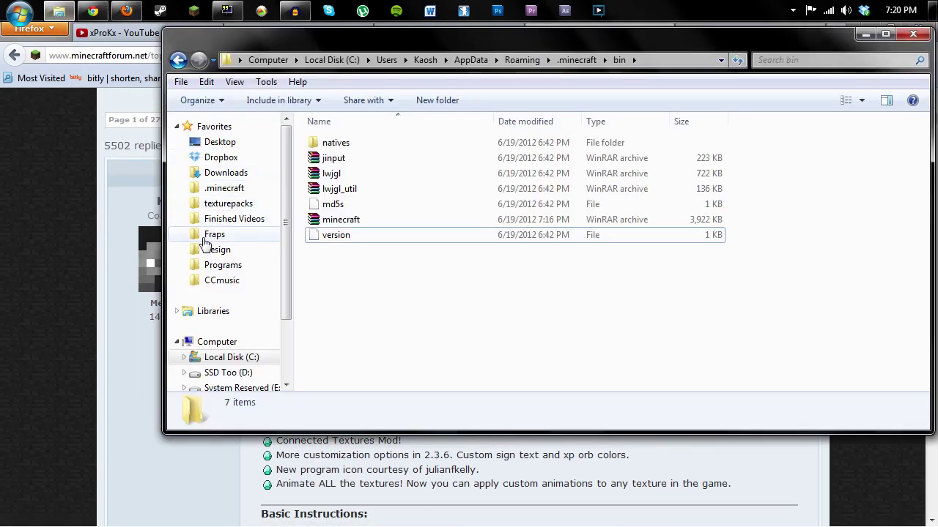
{"action": "left_click", "coordinate": [234, 204]}
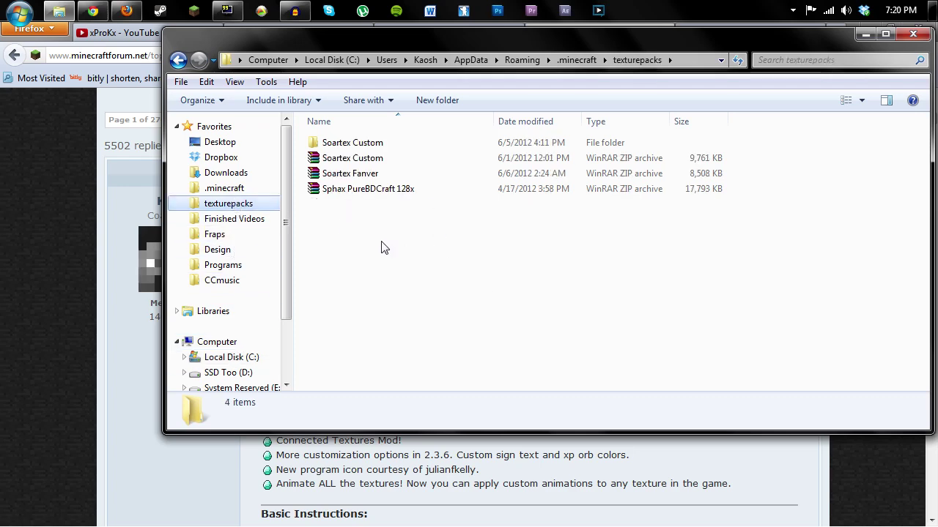
{"action": "left_click", "coordinate": [866, 34]}
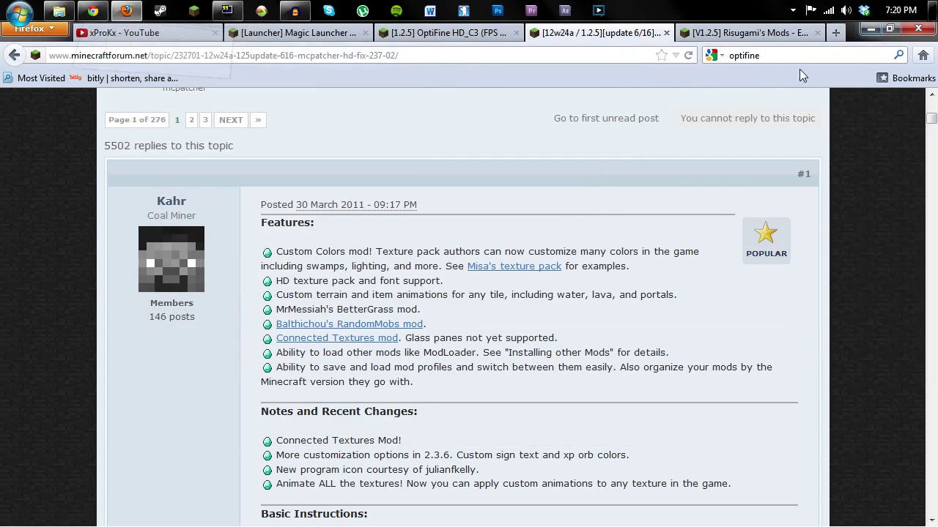
- Start Magic Launcher, deactivate OptiFine_1.2.5_HD_MT_A2.zip in the setup, and log in with the remembered account
{"action": "left_click", "coordinate": [200, 13]}
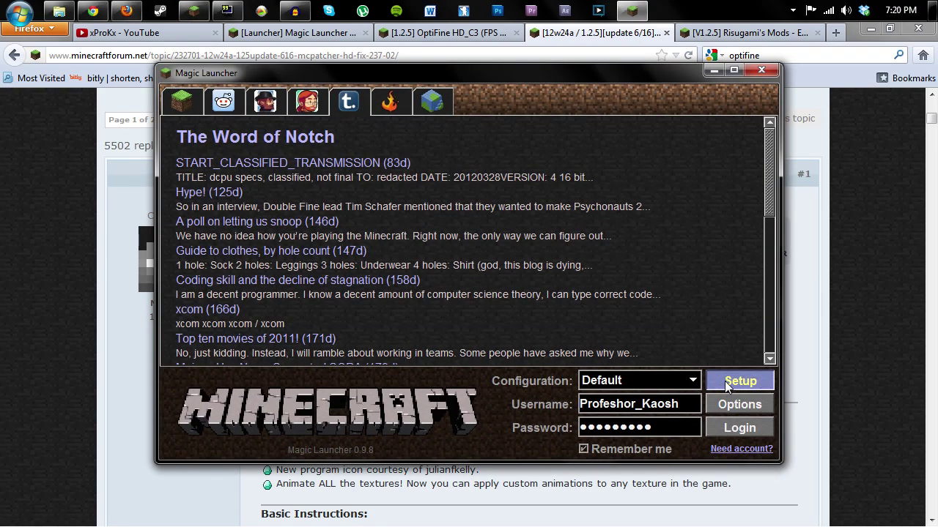
{"action": "left_click", "coordinate": [731, 378]}
{"action": "left_click", "coordinate": [185, 233]}
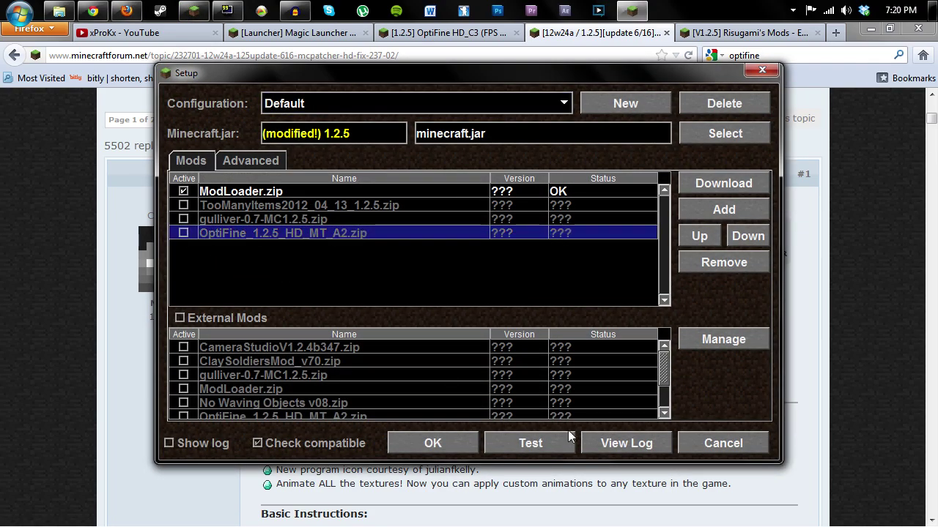
{"action": "left_click", "coordinate": [466, 444]}
{"action": "left_click", "coordinate": [739, 428]}
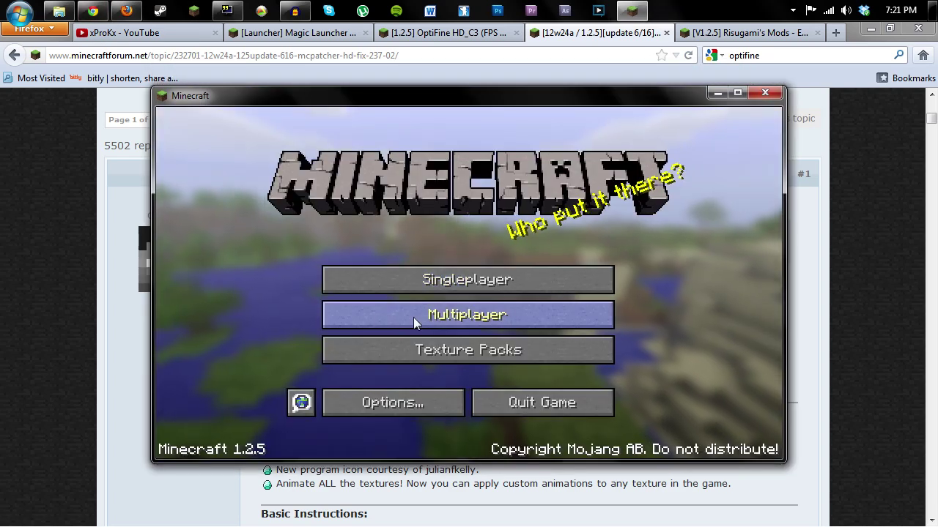
- Leave the multiplayer server list and apply a custom texture pack in place of the default one
{"action": "left_click", "coordinate": [413, 323]}
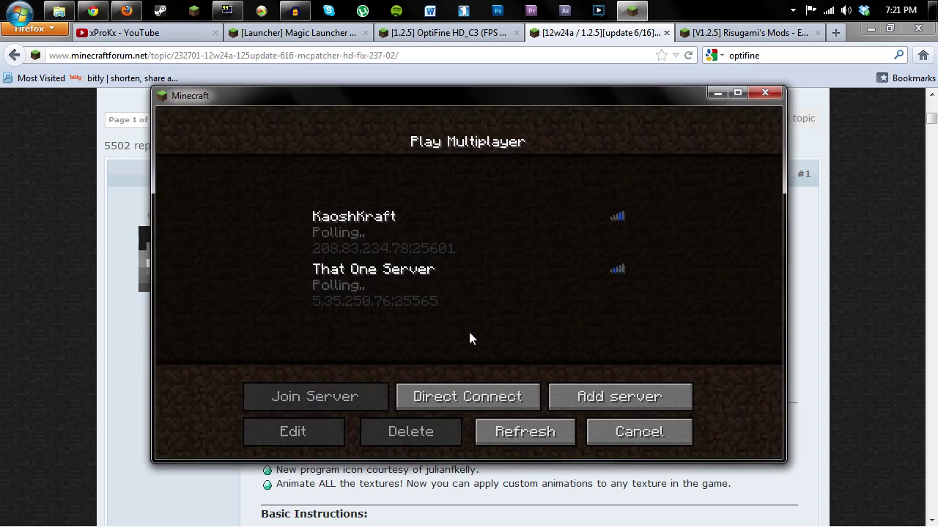
{"action": "left_click", "coordinate": [605, 429]}
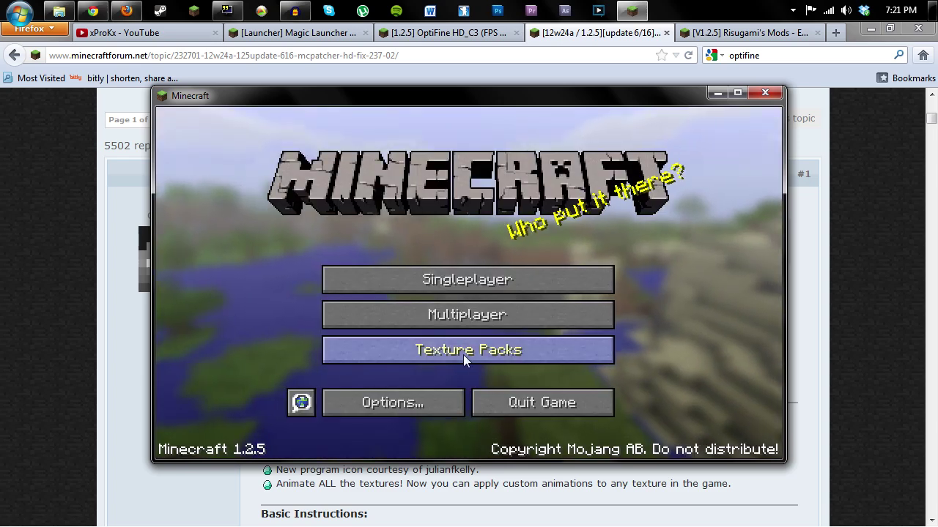
{"action": "left_click", "coordinate": [463, 354]}
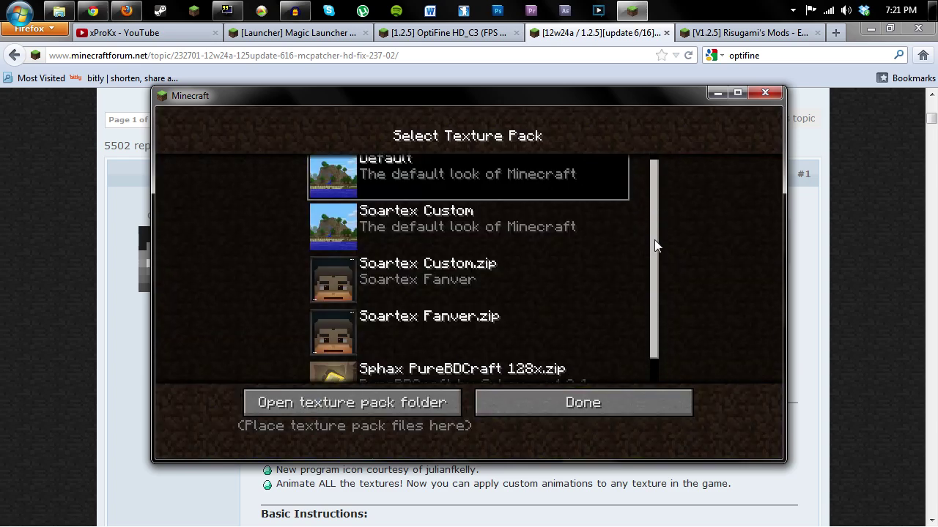
{"action": "left_click_drag", "start_coordinate": [655, 245], "coordinate": [656, 278]}
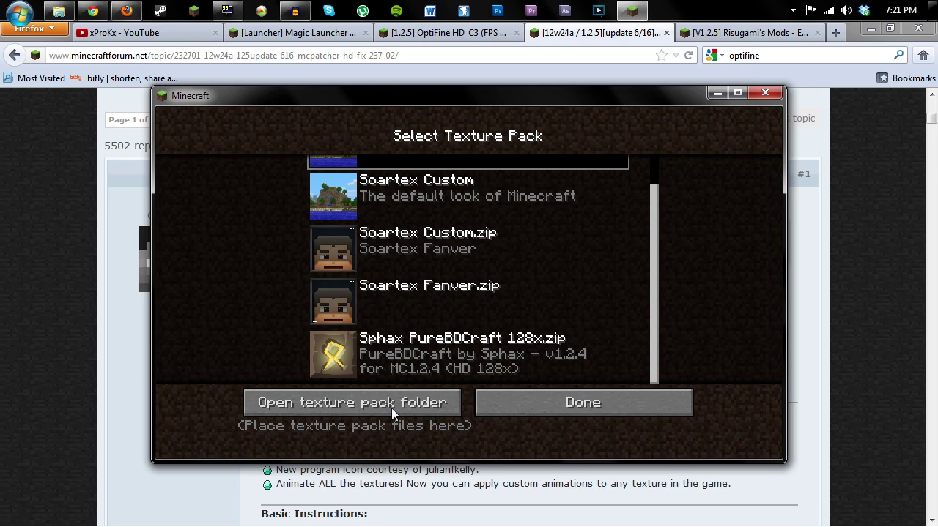
{"action": "left_click", "coordinate": [630, 405]}
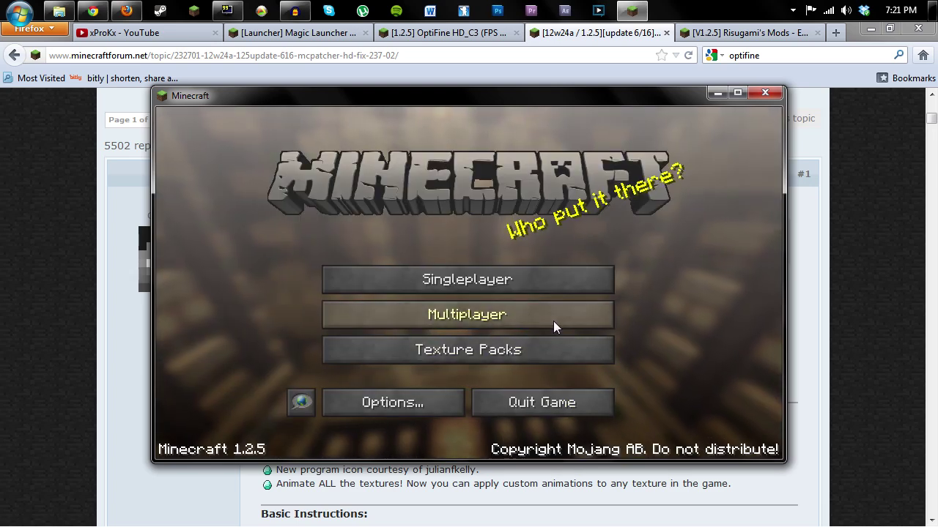
- Load the singleplayer world named "world" and walk forward to inspect the textures without OptiFine
{"action": "left_click", "coordinate": [506, 282]}
{"action": "left_click", "coordinate": [384, 168]}
{"action": "left_click", "coordinate": [392, 403]}
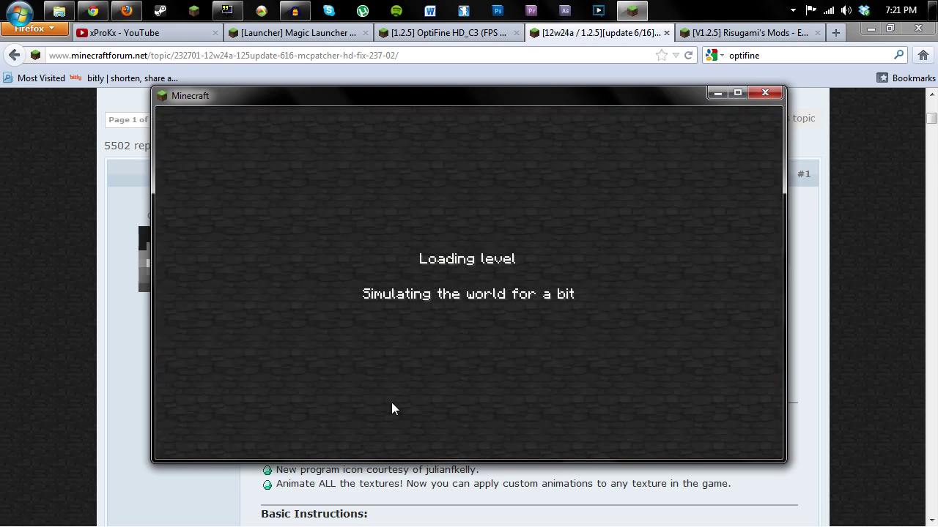
{"action": "key", "text": "w"}
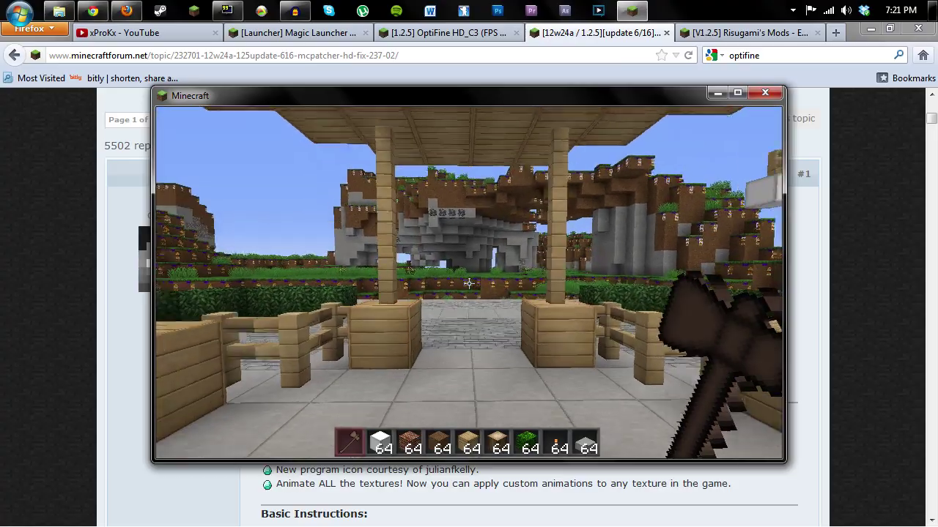
- Walk across the path to the grassy dirt ledge and examine the grass block side textures up close
{"action": "key", "text": "w"}
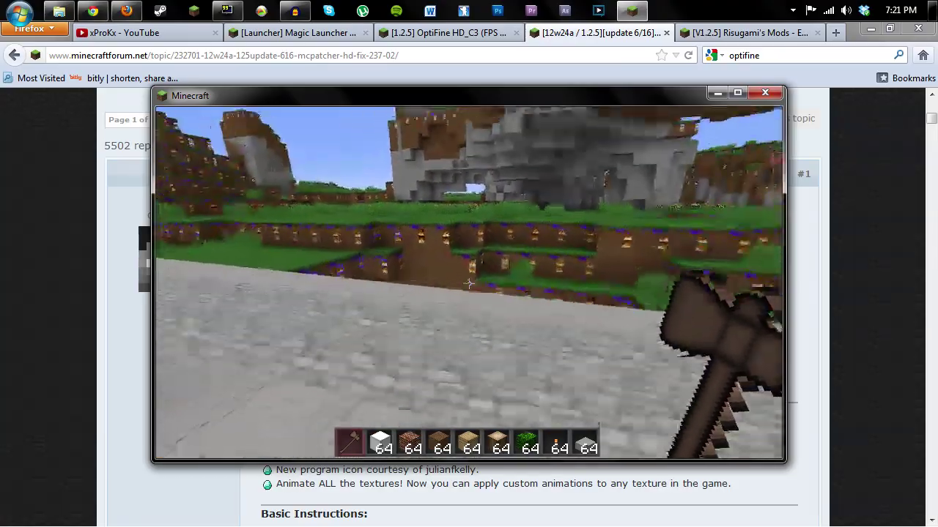
{"action": "key", "text": "w"}
{"action": "key", "text": "space"}
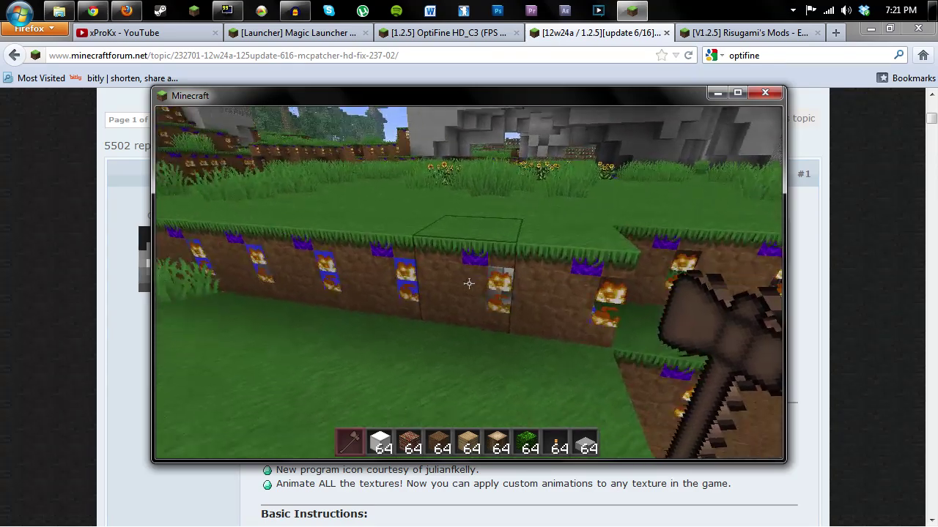
{"action": "key", "text": "w"}
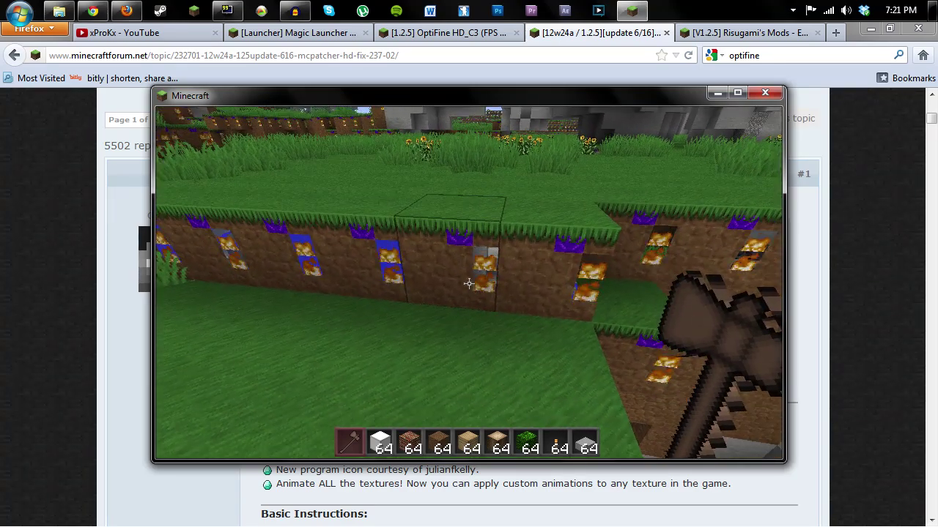
{"action": "key", "text": "s"}
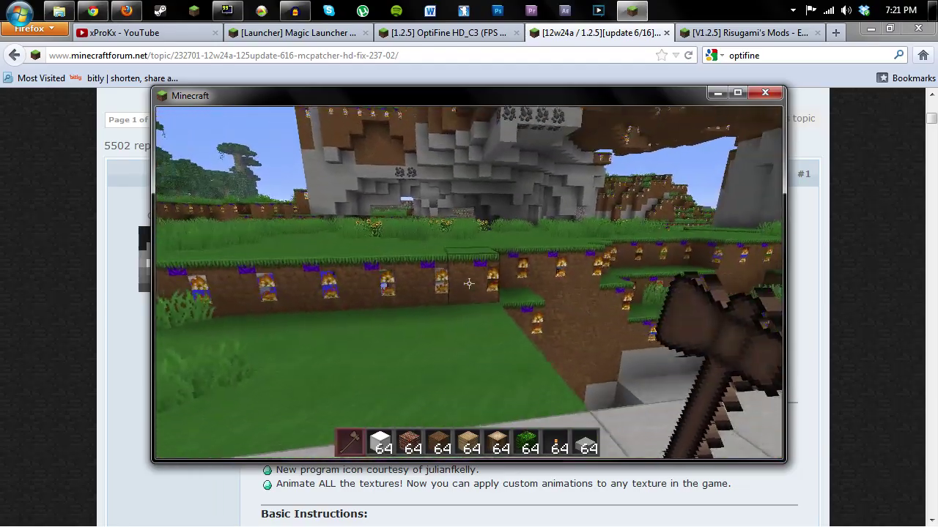
- Save and quit the world to the title screen, and close Minecraft
{"action": "key", "text": "Escape"}
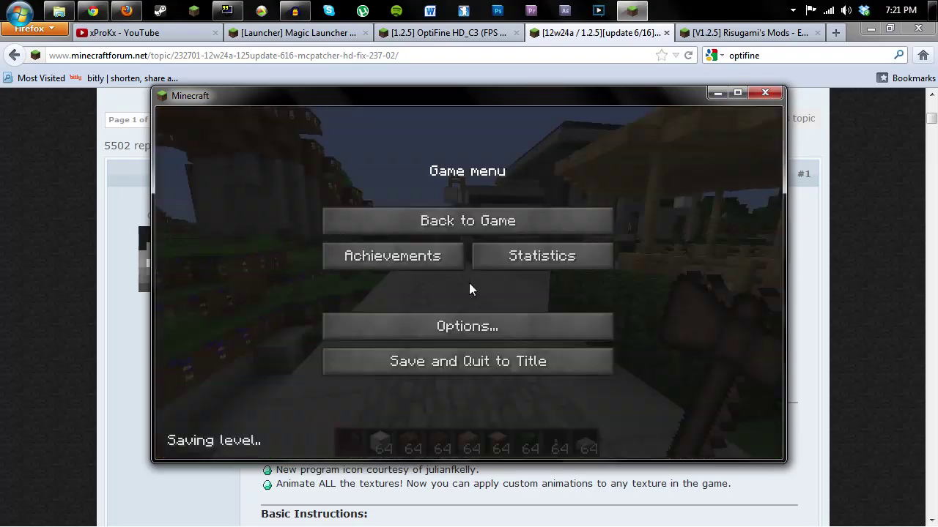
{"action": "left_click", "coordinate": [490, 363]}
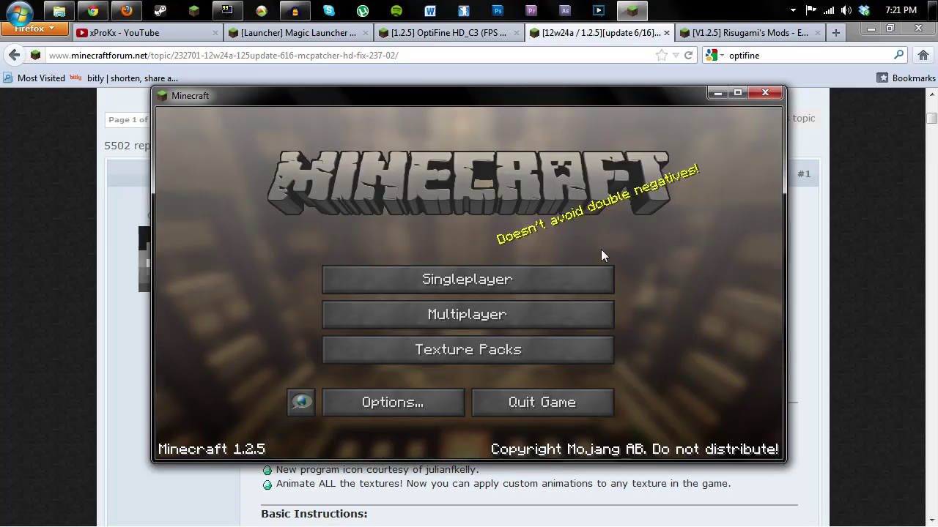
{"action": "left_click", "coordinate": [759, 96]}
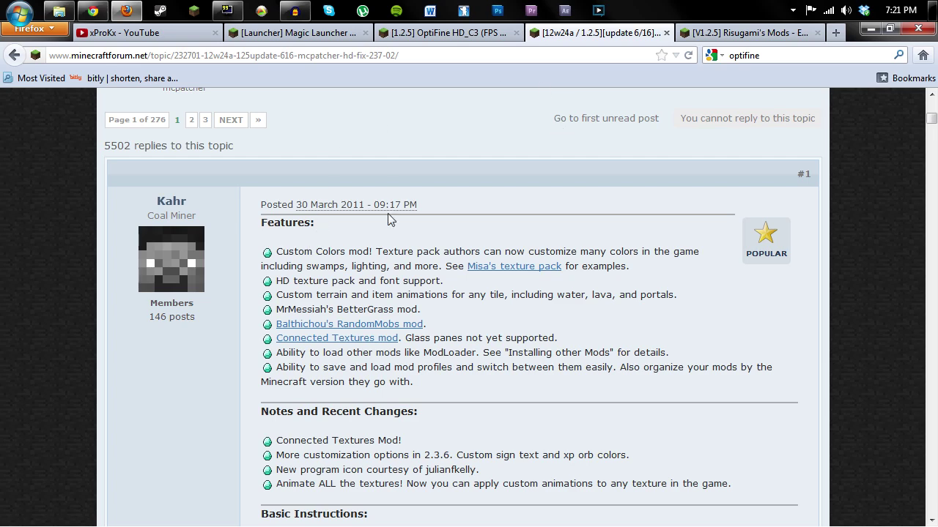
- Minimize Firefox, run mcpatcher-2.3.7_02 from the Downloads folder in Windows Explorer, and dismiss its modded minecraft.jar warning
{"action": "left_click", "coordinate": [871, 28]}
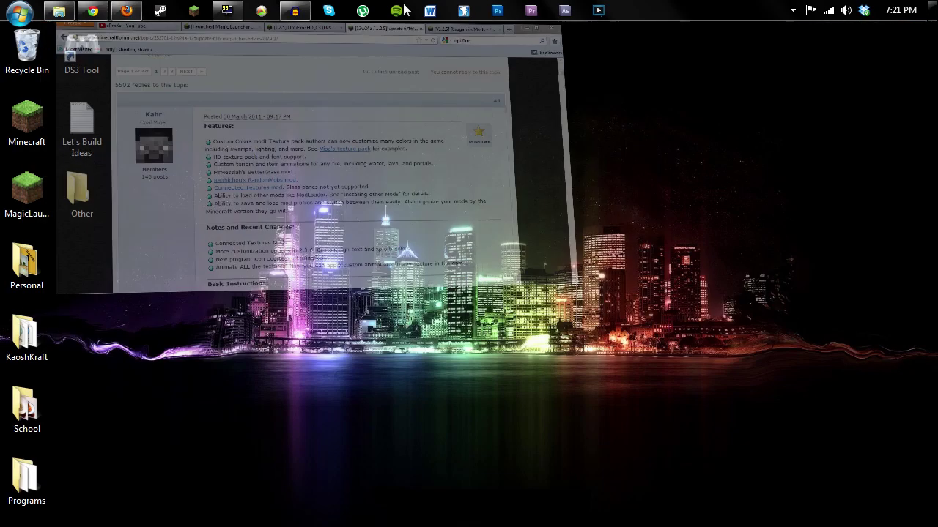
{"action": "left_click", "coordinate": [53, 11]}
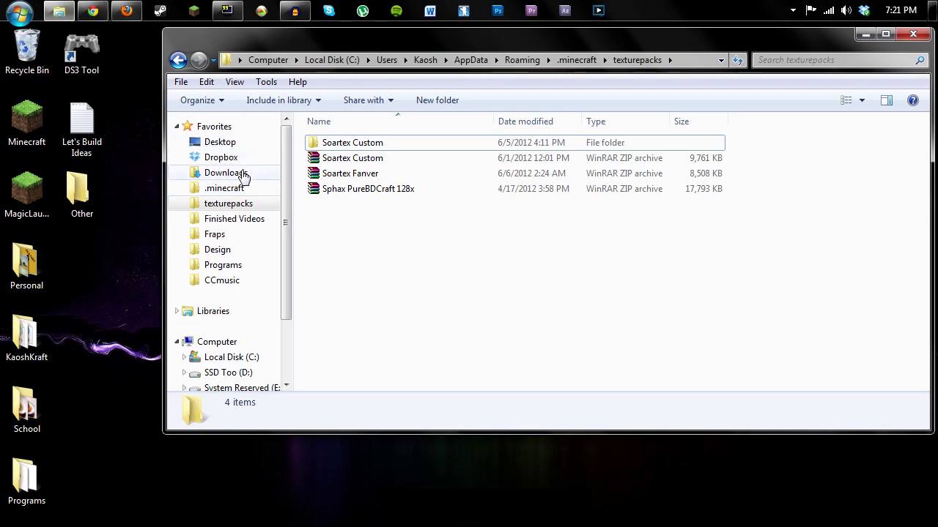
{"action": "left_click", "coordinate": [236, 173]}
{"action": "double_click", "coordinate": [347, 173]}
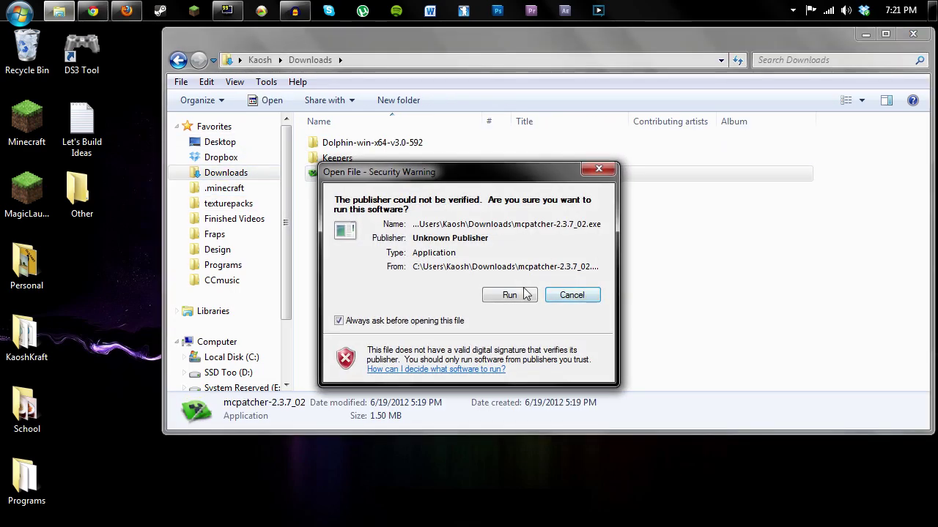
{"action": "left_click", "coordinate": [531, 295]}
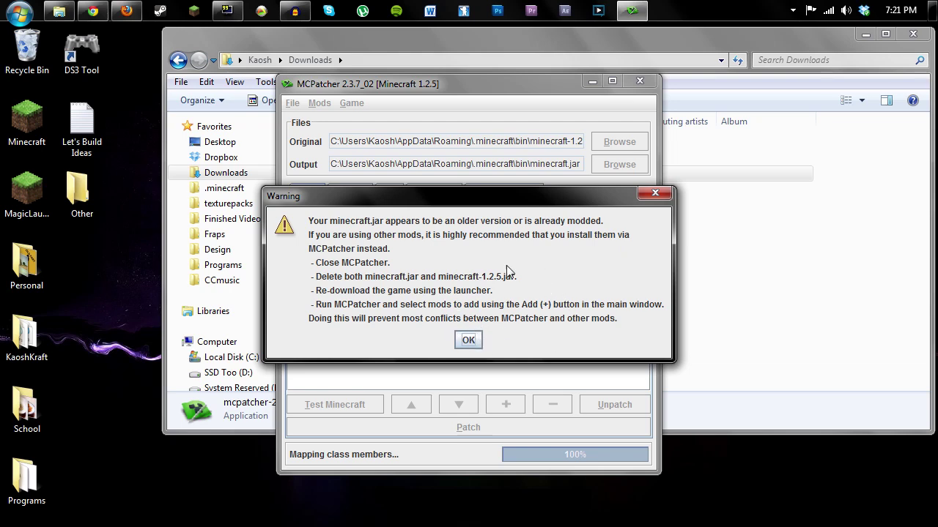
{"action": "left_click", "coordinate": [466, 340]}
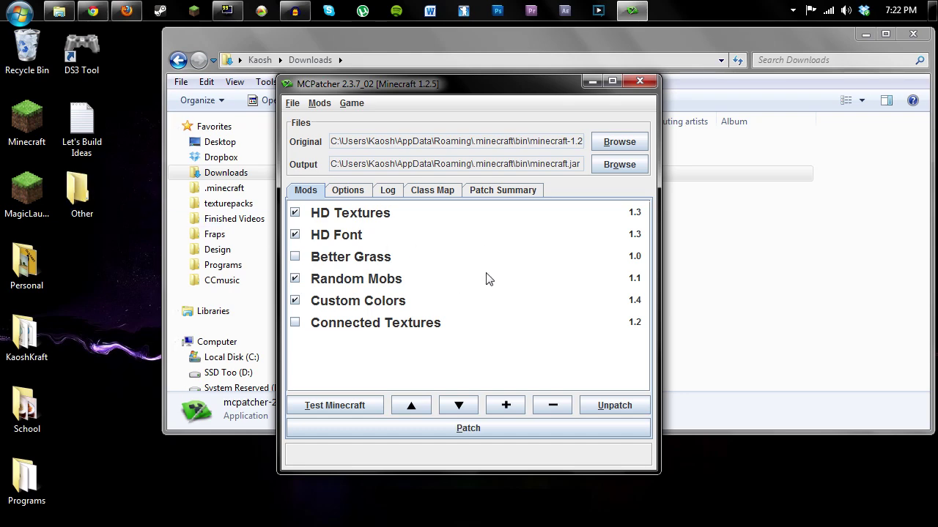
- View MCPatcher's mod zip file chooser without adding a mod, and close MCPatcher and the Downloads window
{"action": "left_click", "coordinate": [521, 408]}
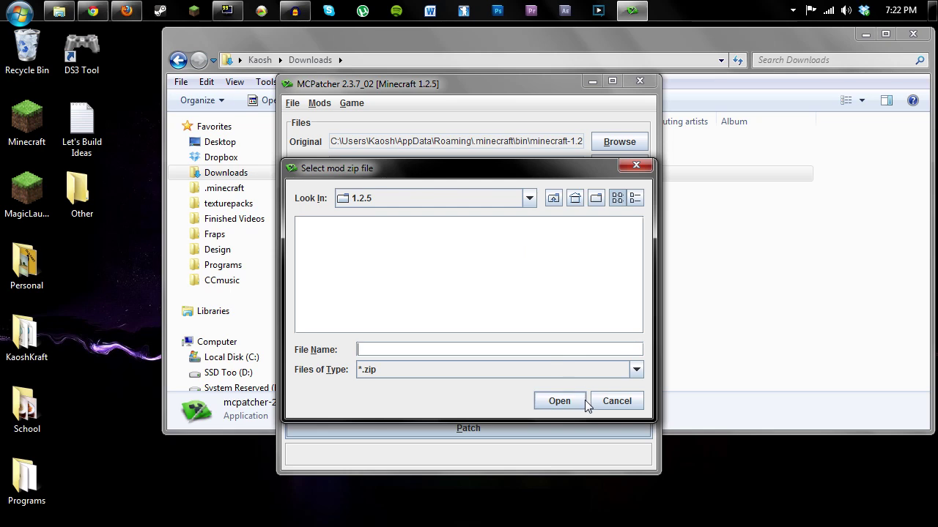
{"action": "left_click", "coordinate": [617, 401]}
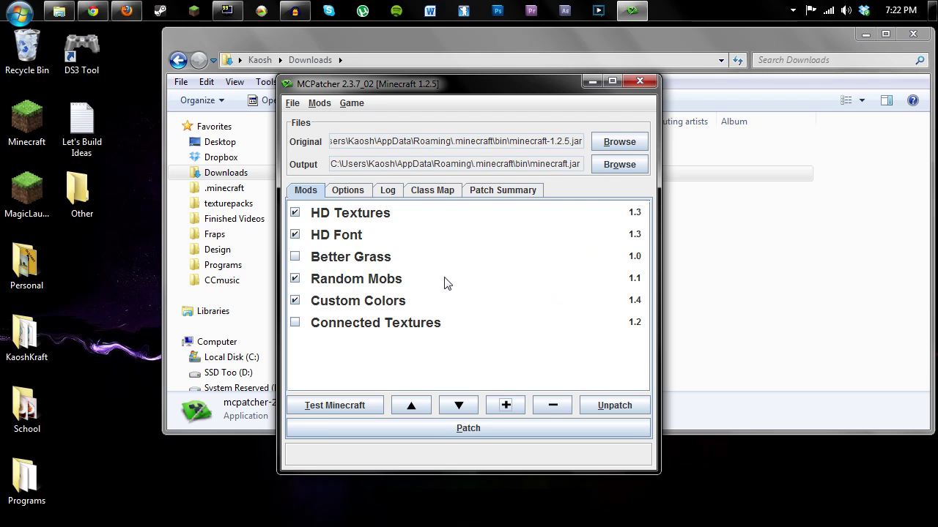
{"action": "left_click", "coordinate": [640, 81]}
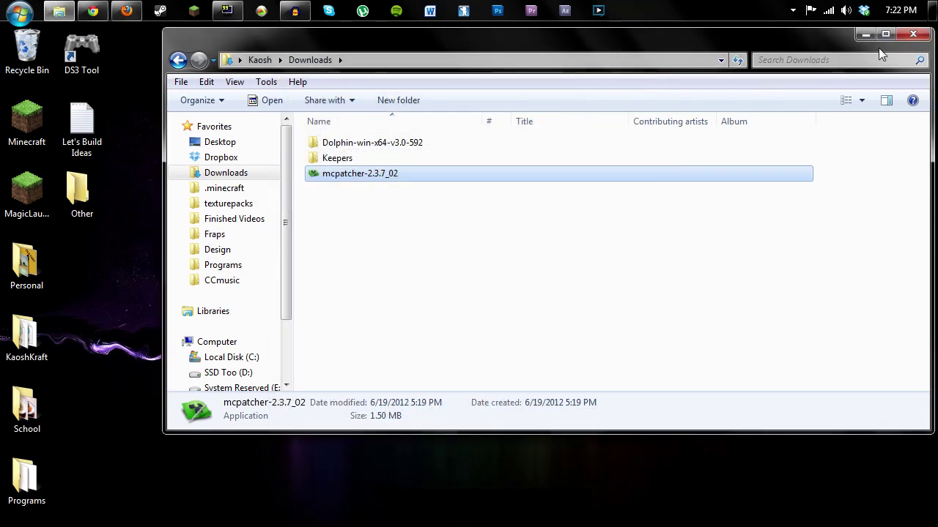
{"action": "left_click", "coordinate": [913, 33]}
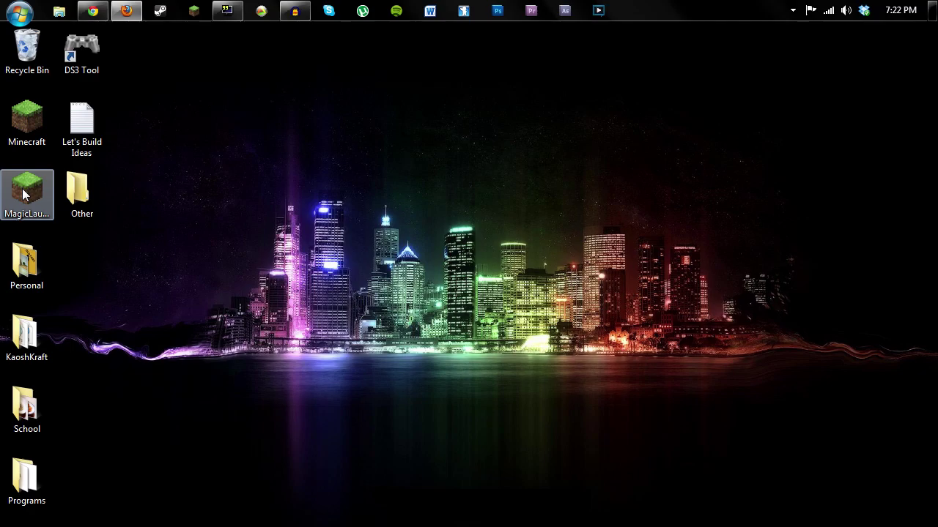
- Switch to Firefox and examine the Standard, Smooth and Multi-Core editions on the OptiFine HD_C3 forum page
{"action": "left_click", "coordinate": [127, 11]}
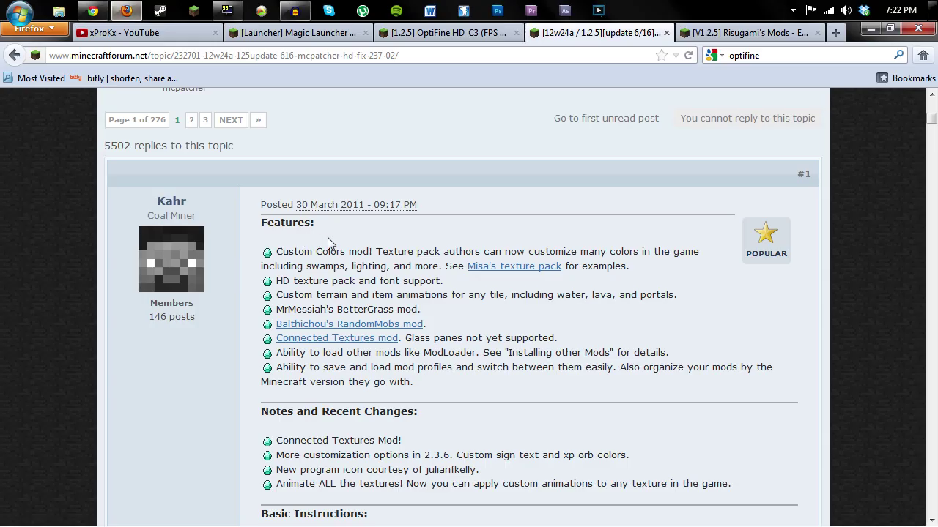
{"action": "left_click", "coordinate": [444, 32]}
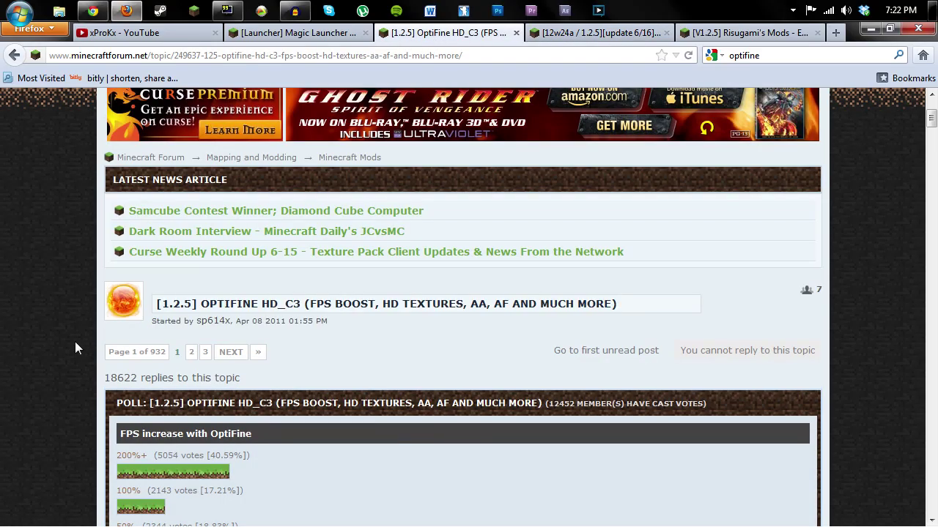
{"action": "scroll", "coordinate": [75, 341], "scroll_direction": "down", "scroll_amount": 4}
{"action": "scroll", "coordinate": [77, 343], "scroll_direction": "down", "scroll_amount": 5}
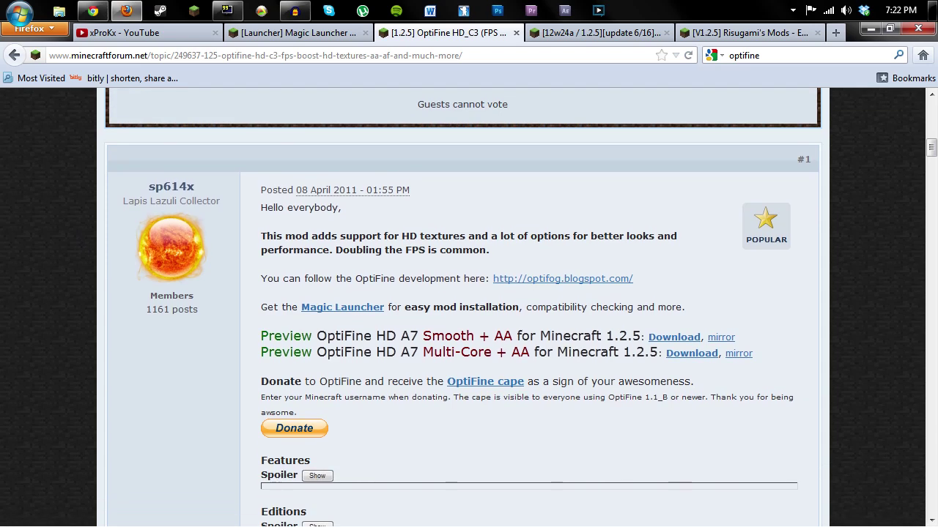
{"action": "scroll", "coordinate": [235, 370], "scroll_direction": "down", "scroll_amount": 7}
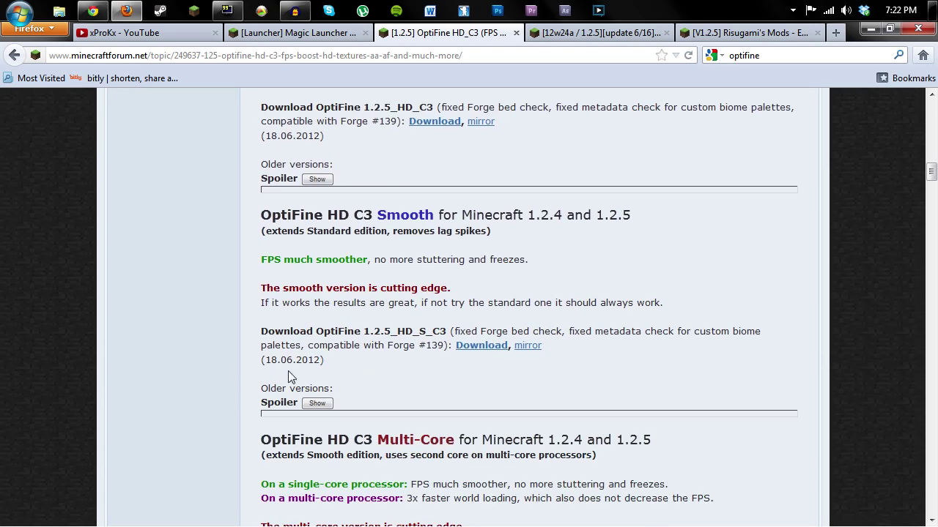
{"action": "scroll", "coordinate": [288, 371], "scroll_direction": "up", "scroll_amount": 3}
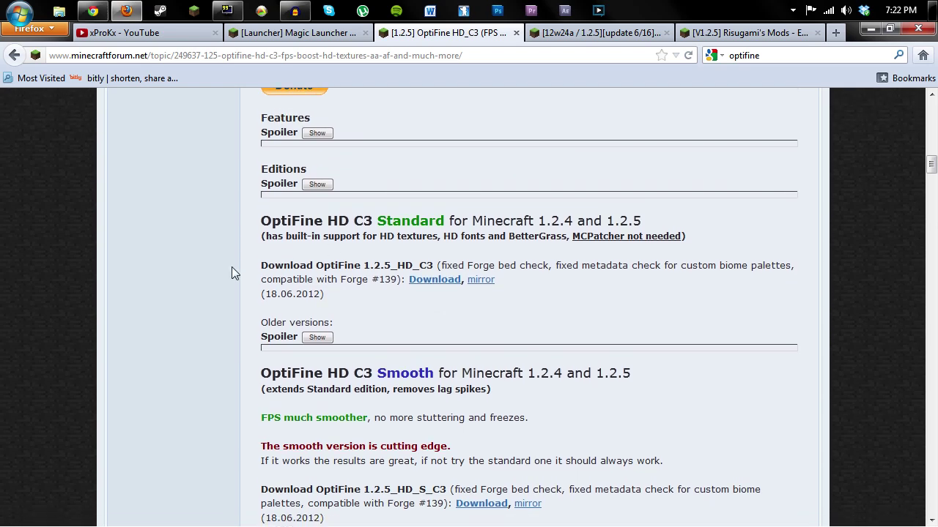
{"action": "scroll", "coordinate": [234, 274], "scroll_direction": "down", "scroll_amount": 5}
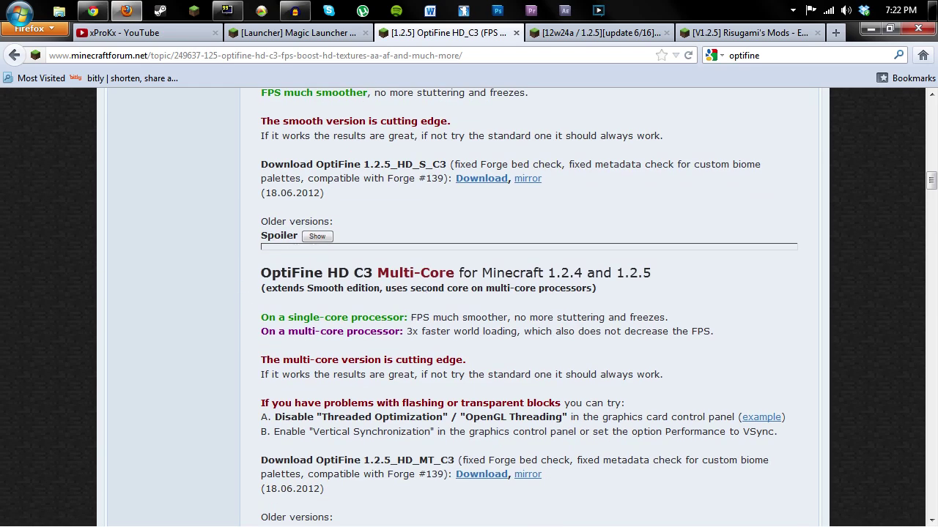
{"action": "scroll", "coordinate": [432, 306], "scroll_direction": "up", "scroll_amount": 4}
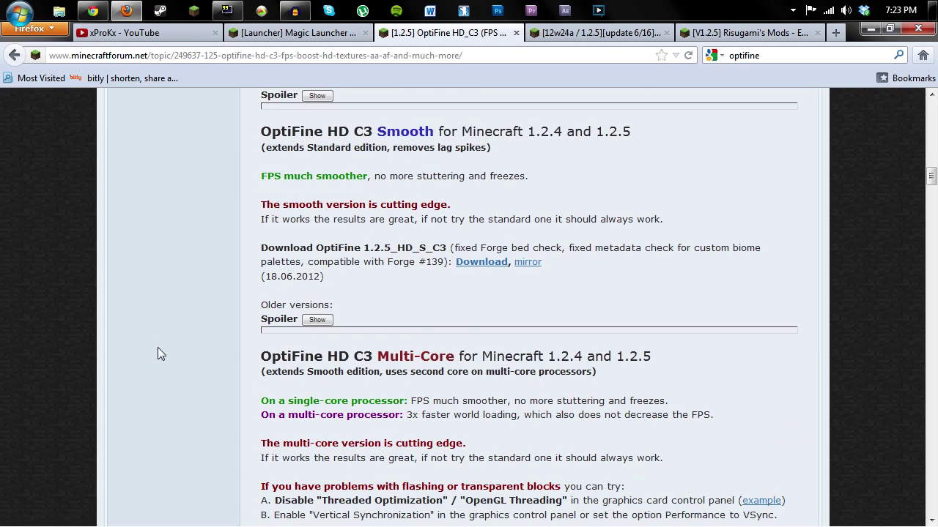
{"action": "scroll", "coordinate": [215, 361], "scroll_direction": "down", "scroll_amount": 3}
{"action": "scroll", "coordinate": [213, 357], "scroll_direction": "up", "scroll_amount": 6}
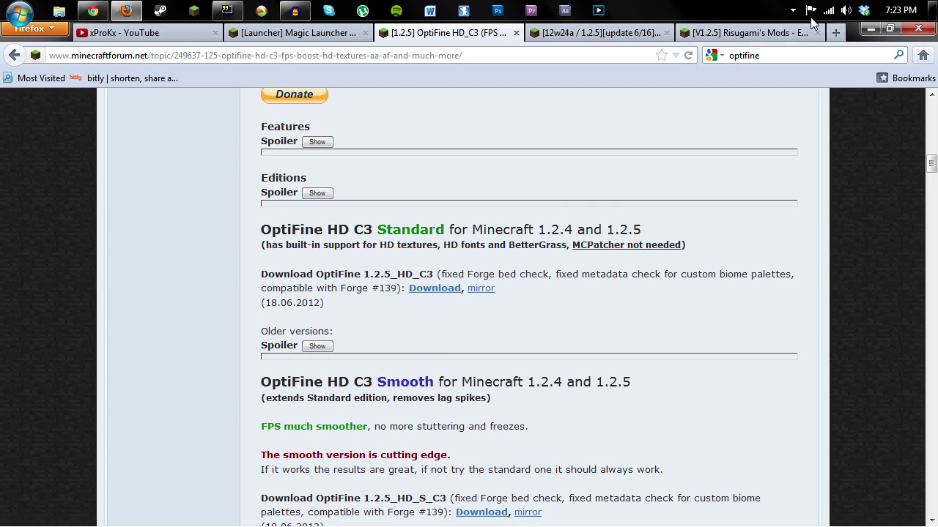
- Minimize Firefox, start Magic Launcher, activate OptiFine_1.2.5_HD_MT_A2.zip in the setup, and log in with the remembered account
{"action": "left_click", "coordinate": [870, 28]}
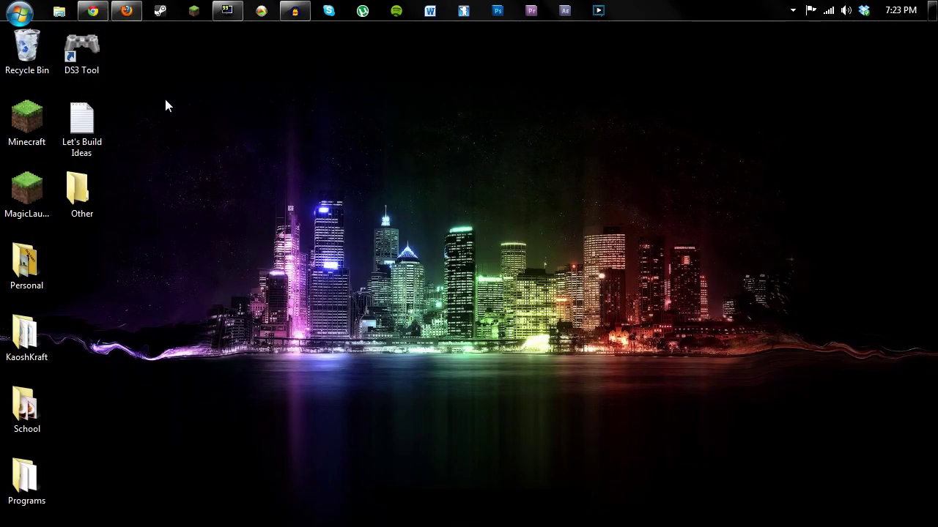
{"action": "left_click", "coordinate": [44, 196]}
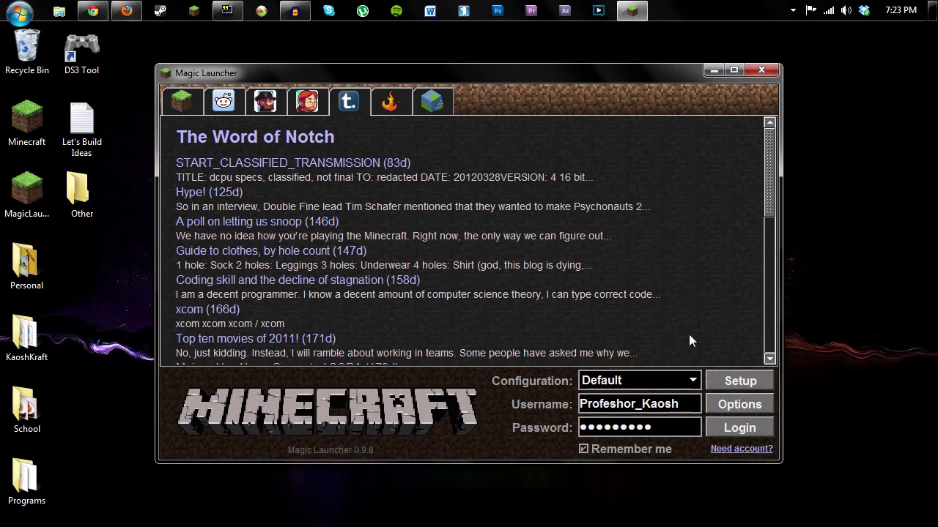
{"action": "left_click", "coordinate": [733, 381]}
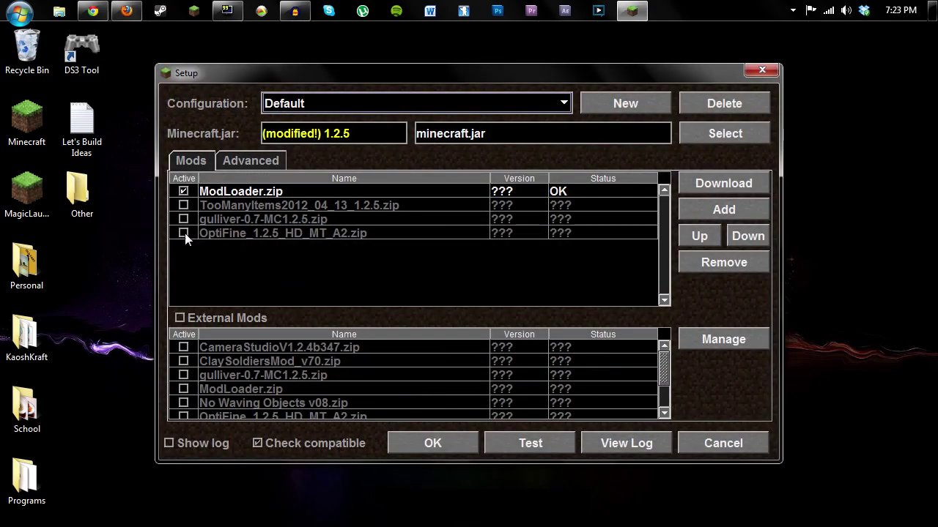
{"action": "left_click", "coordinate": [184, 234]}
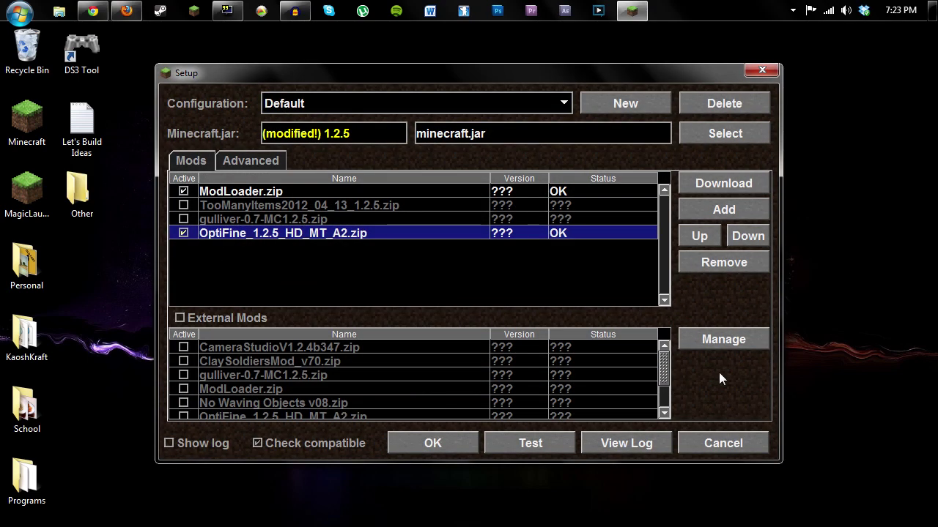
{"action": "left_click", "coordinate": [447, 444]}
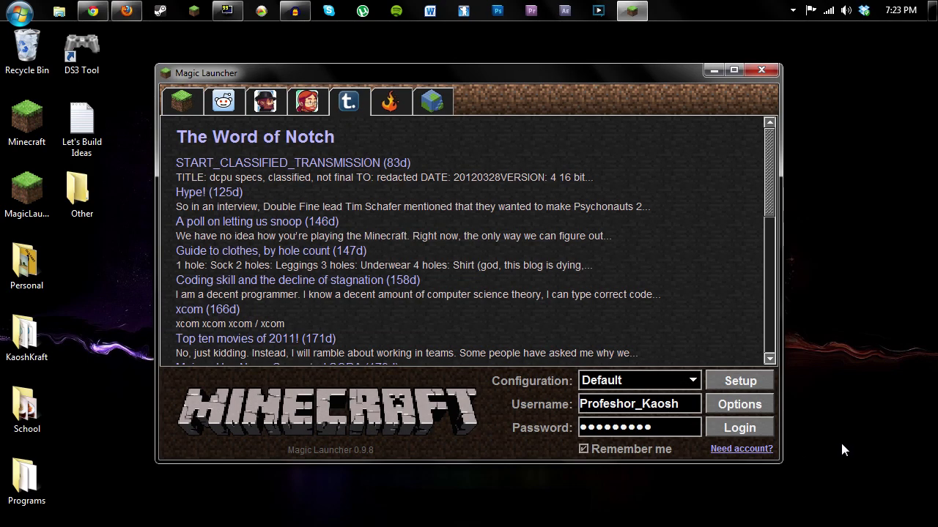
{"action": "left_click", "coordinate": [755, 430]}
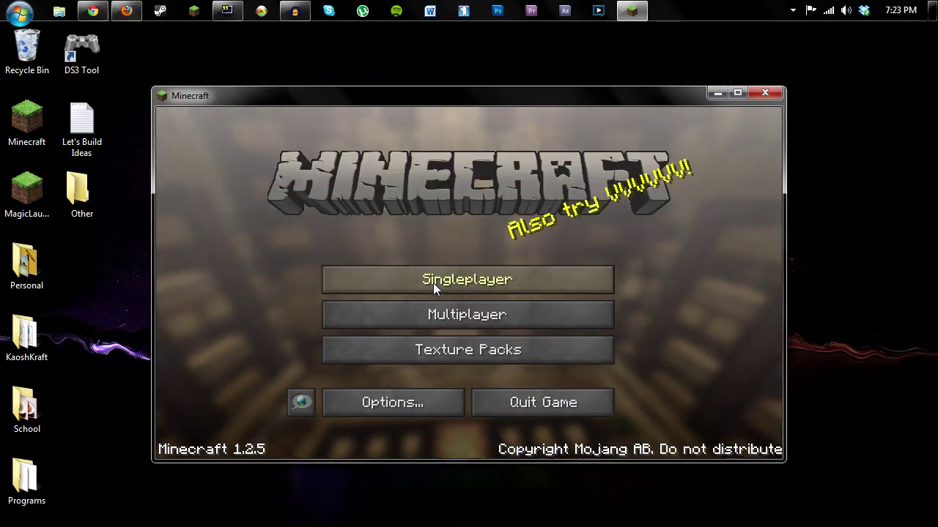
- Load the singleplayer world named "world" with OptiFine active
{"action": "left_click", "coordinate": [435, 282]}
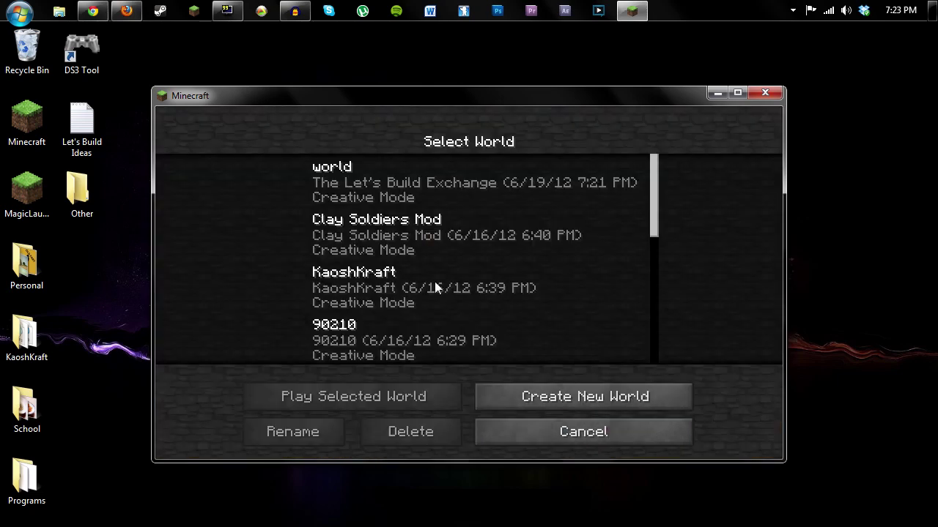
{"action": "left_click", "coordinate": [355, 192]}
{"action": "left_click", "coordinate": [350, 395]}
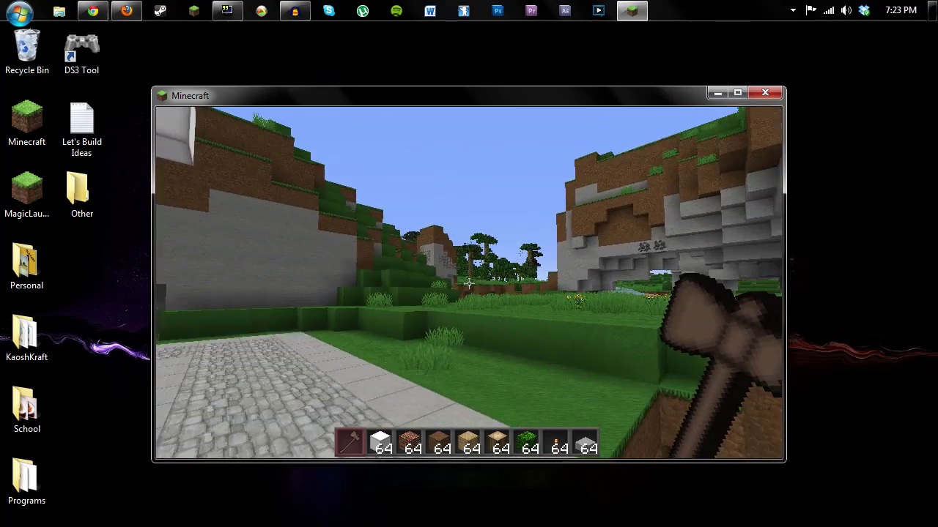
- Pause the game, view the Detail Settings within the video settings, and return to the video settings overview
{"action": "key", "text": "Escape"}
{"action": "left_click", "coordinate": [469, 320]}
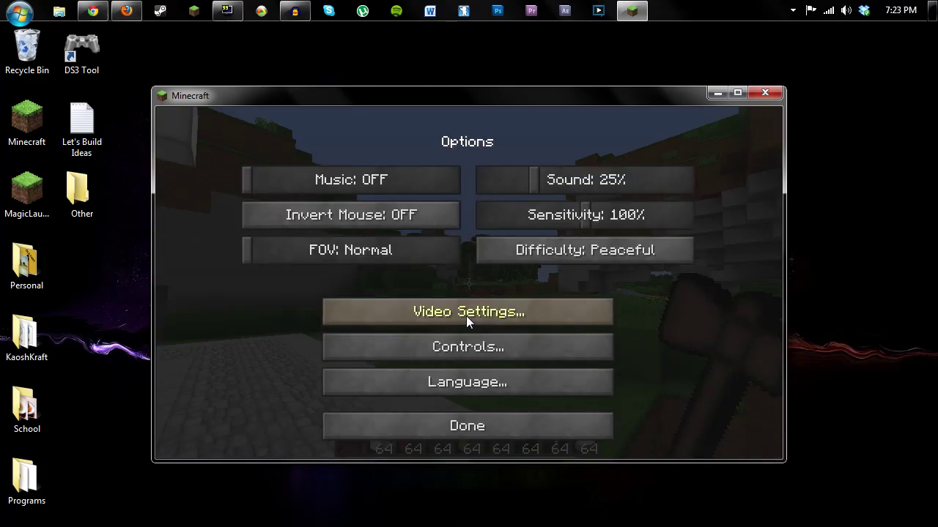
{"action": "left_click", "coordinate": [466, 313]}
{"action": "left_click", "coordinate": [419, 358]}
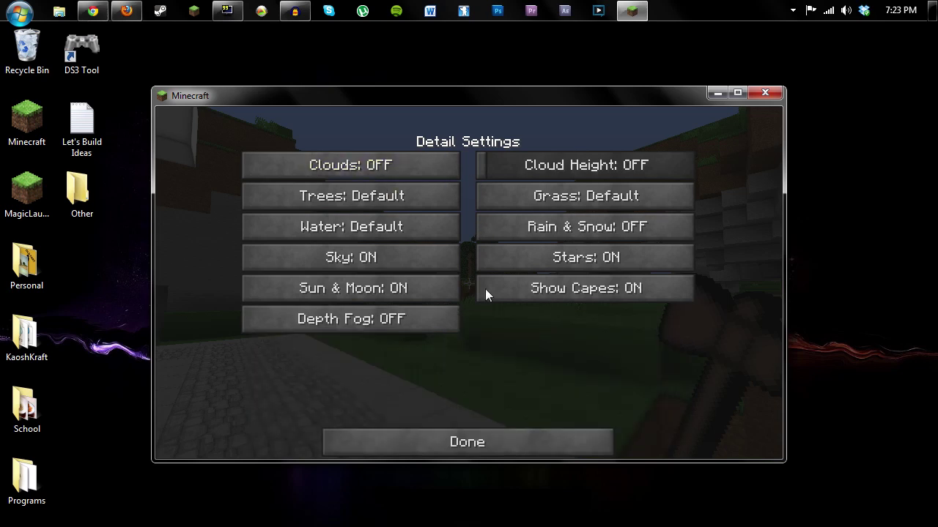
{"action": "left_click", "coordinate": [526, 454]}
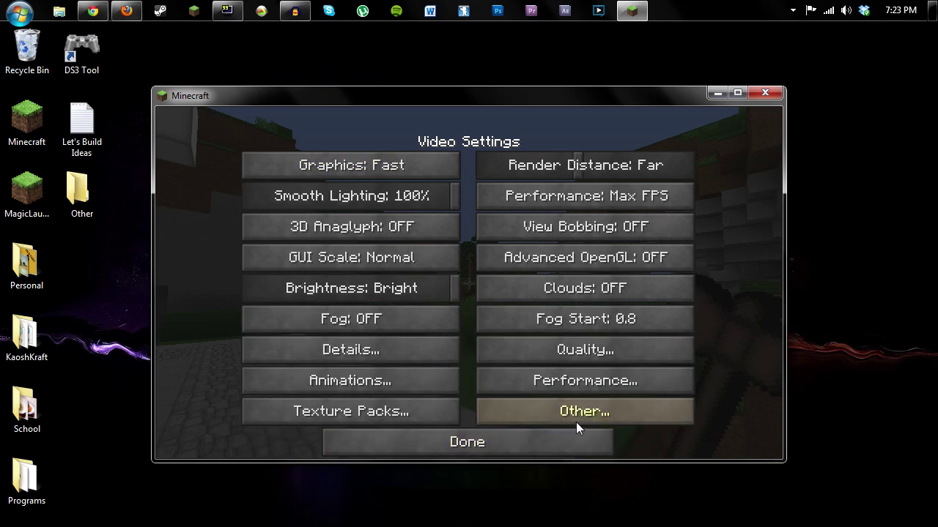
- View the Quality and Performance settings within the video settings, leave the options, and return to the game
{"action": "left_click", "coordinate": [580, 351]}
{"action": "left_click", "coordinate": [502, 425]}
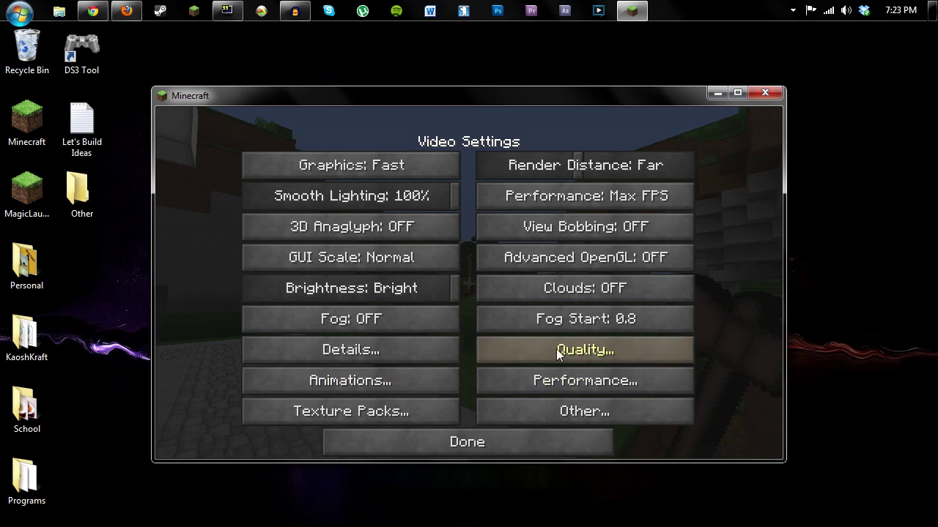
{"action": "left_click", "coordinate": [543, 388]}
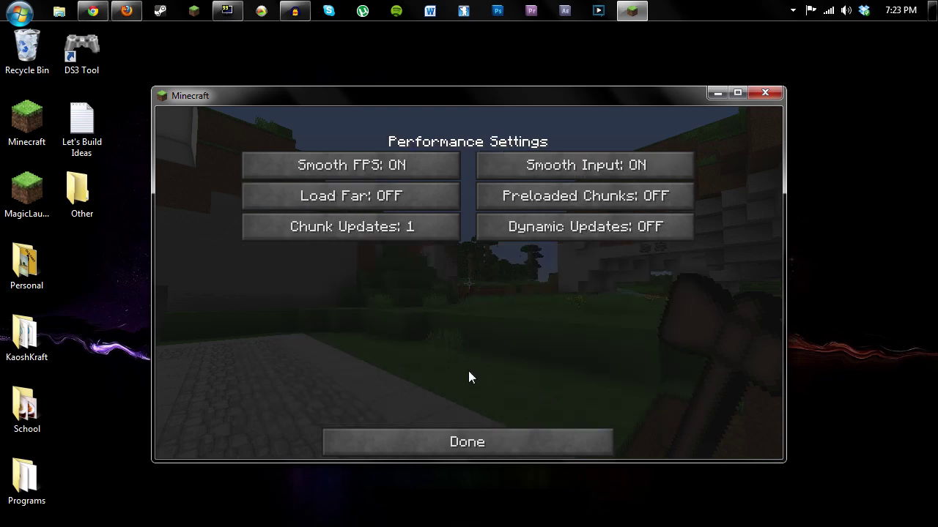
{"action": "left_click", "coordinate": [519, 444]}
{"action": "left_click", "coordinate": [540, 439]}
{"action": "left_click", "coordinate": [543, 425]}
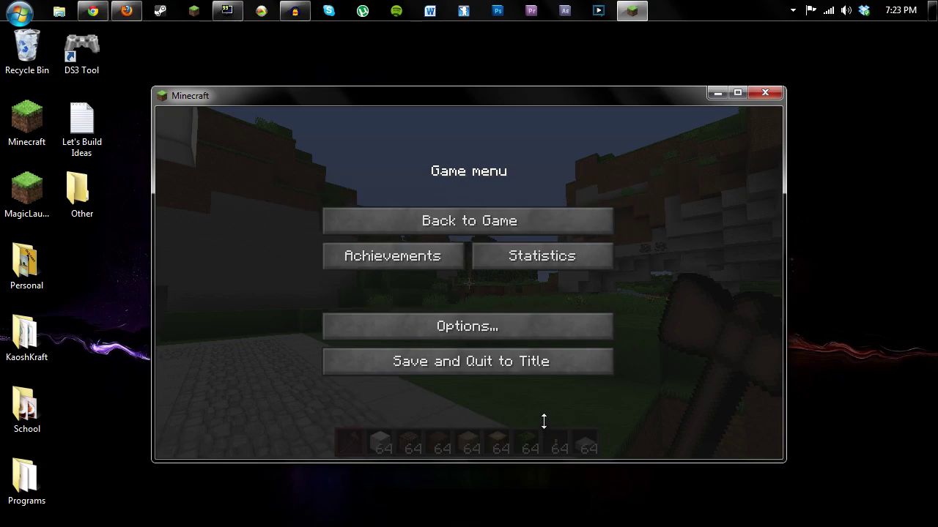
{"action": "left_click", "coordinate": [530, 216]}
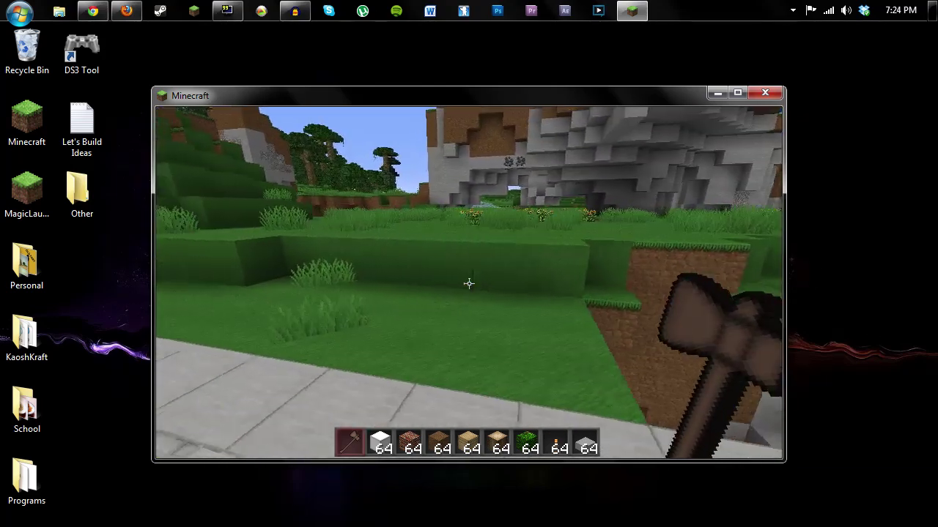
- Pause the game, save and quit the world to the title screen, and quit Minecraft
{"action": "key", "text": "Escape"}
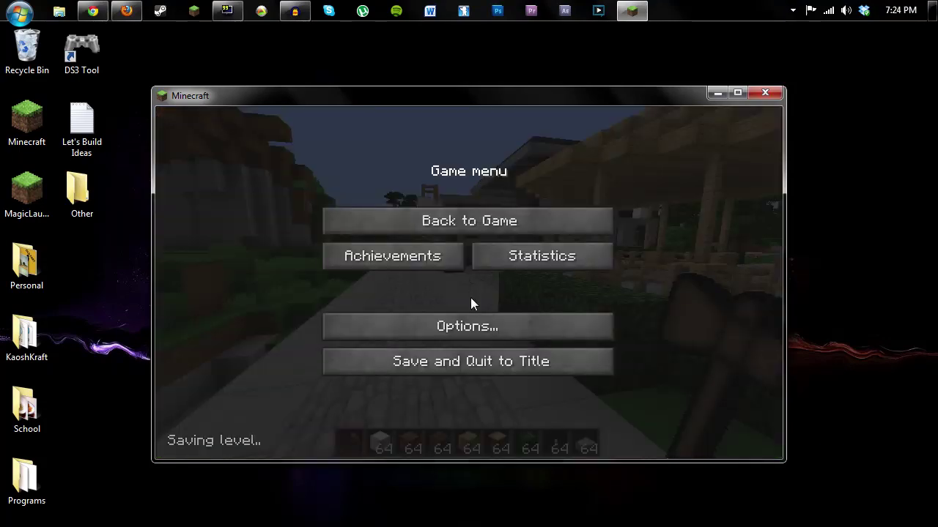
{"action": "left_click", "coordinate": [474, 367]}
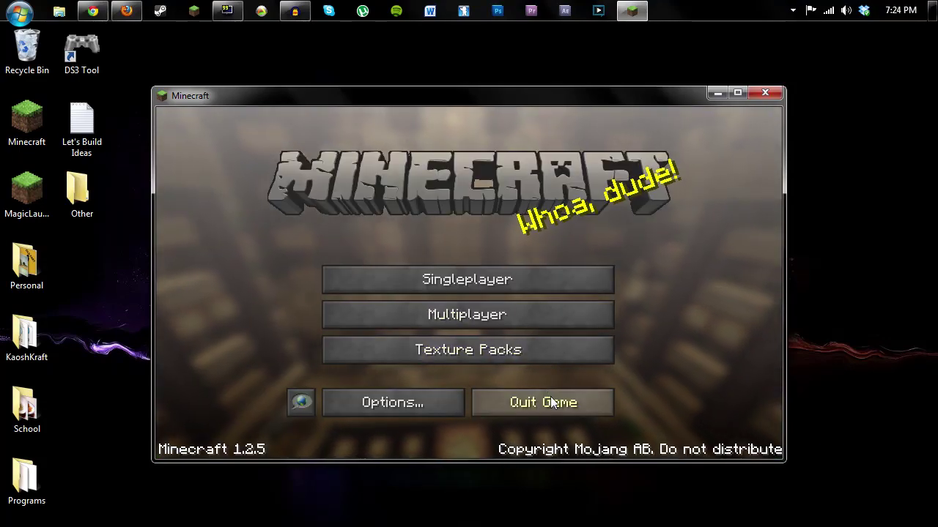
{"action": "left_click", "coordinate": [554, 404]}
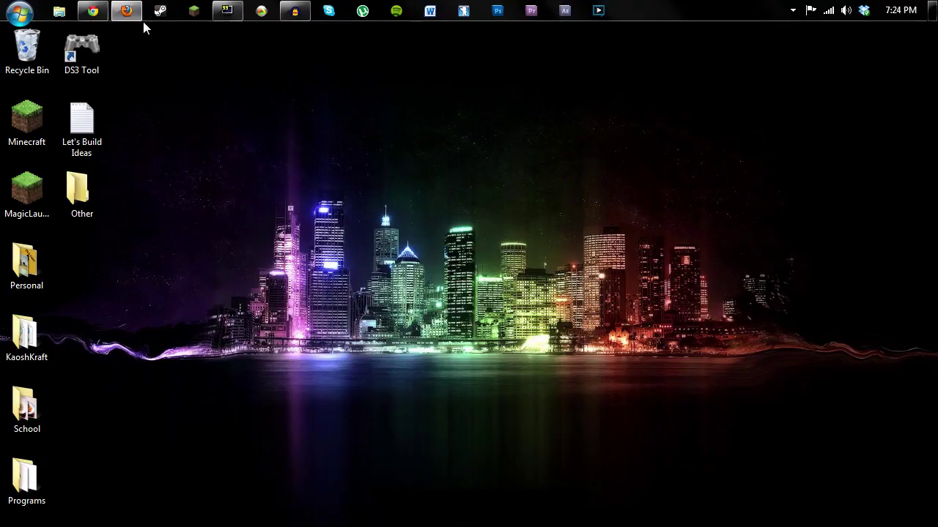
- Switch to Firefox, review the Magic Launcher, OptiFine, MCPatcher and ModLoader forum pages, and minimize the browser
{"action": "left_click", "coordinate": [190, 59]}
{"action": "left_click", "coordinate": [272, 38]}
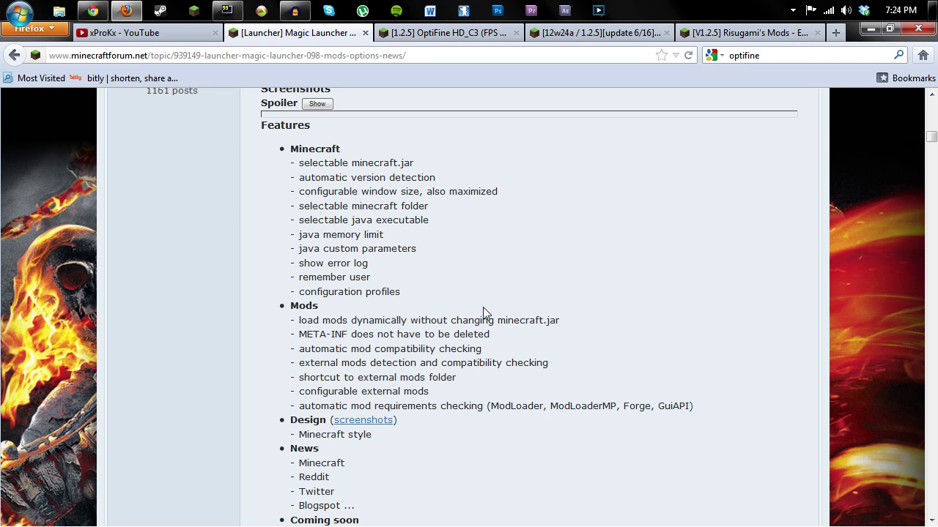
{"action": "left_click", "coordinate": [476, 32]}
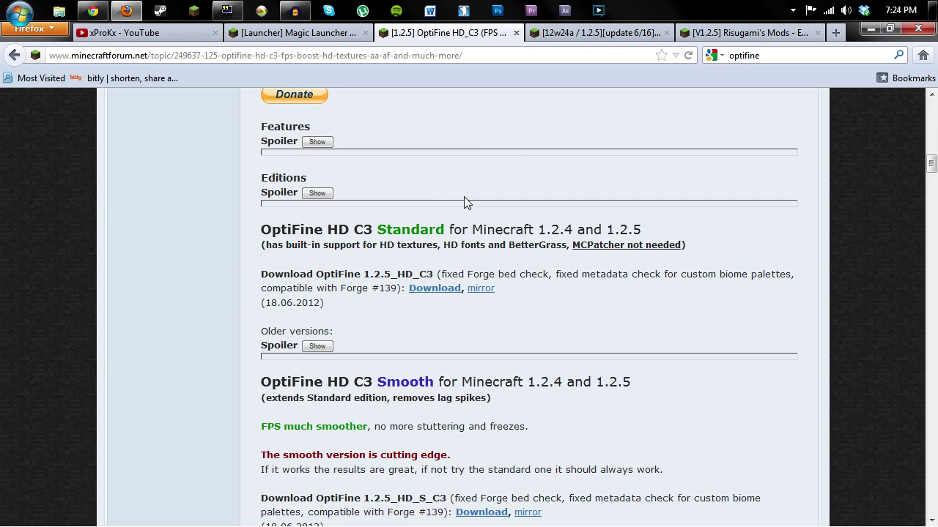
{"action": "left_click", "coordinate": [586, 34]}
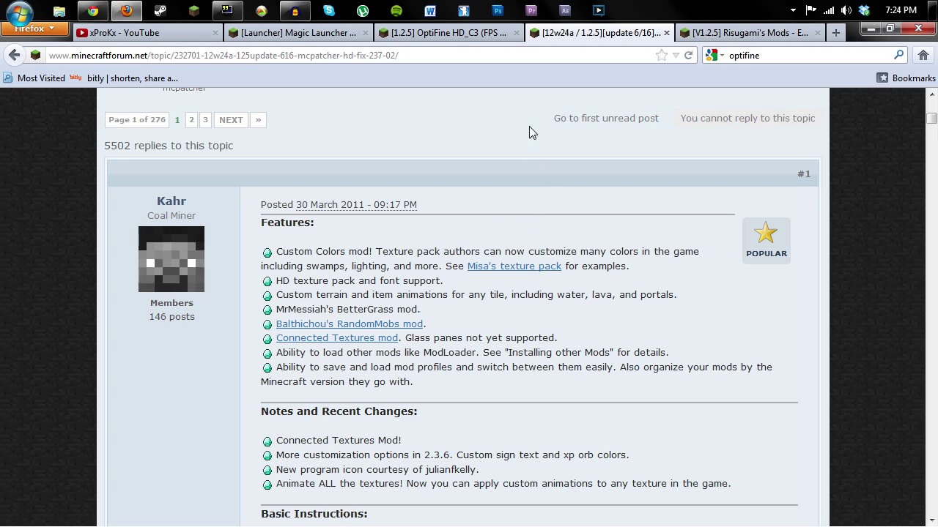
{"action": "scroll", "coordinate": [674, 139], "scroll_direction": "up", "scroll_amount": 5}
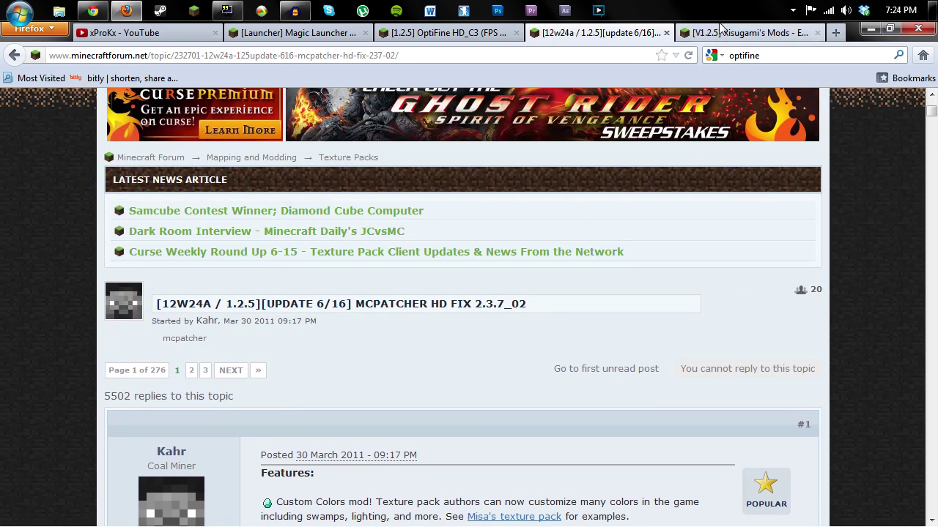
{"action": "left_click", "coordinate": [723, 34]}
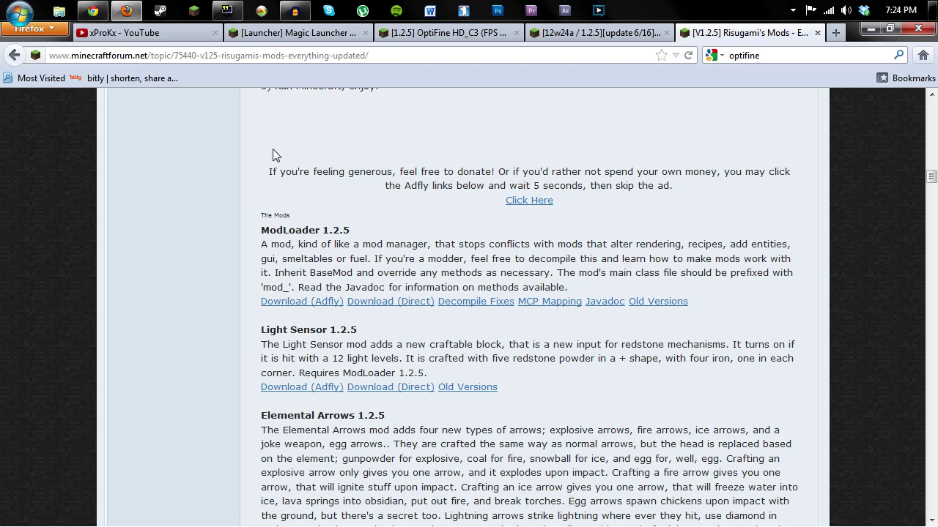
{"action": "left_click", "coordinate": [875, 31]}
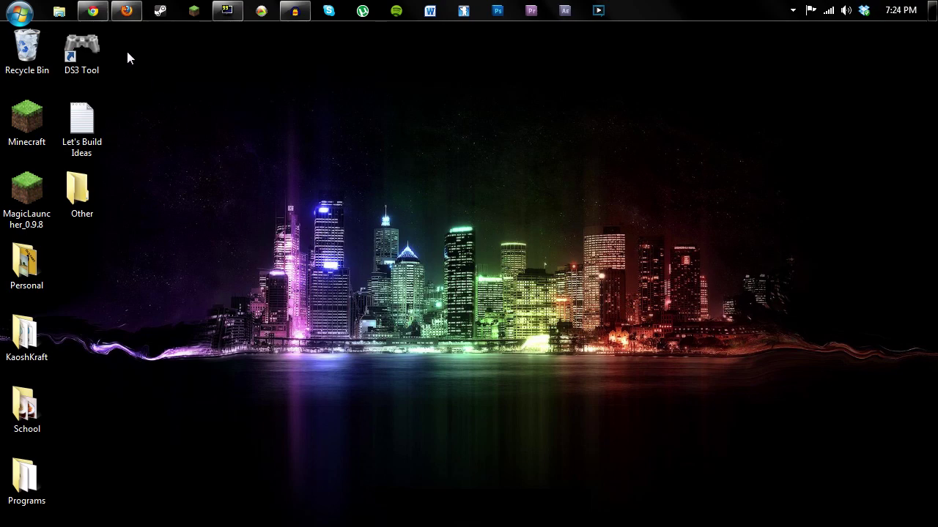
- Restore Firefox, look through the YouTube channel page with its texture pack and map links, and minimize the browser
{"action": "left_click", "coordinate": [124, 12]}
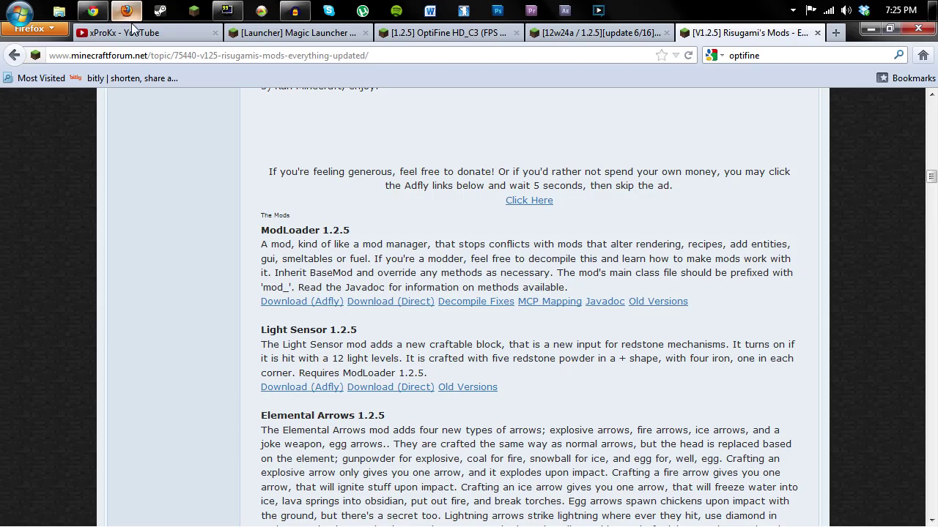
{"action": "left_click", "coordinate": [123, 33]}
{"action": "scroll", "coordinate": [504, 315], "scroll_direction": "down", "scroll_amount": 6}
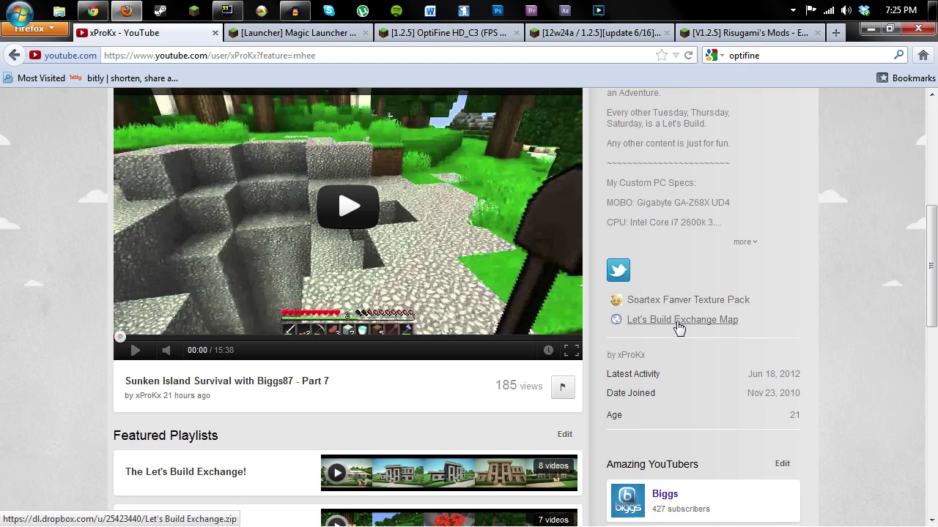
{"action": "scroll", "coordinate": [808, 343], "scroll_direction": "down", "scroll_amount": 5}
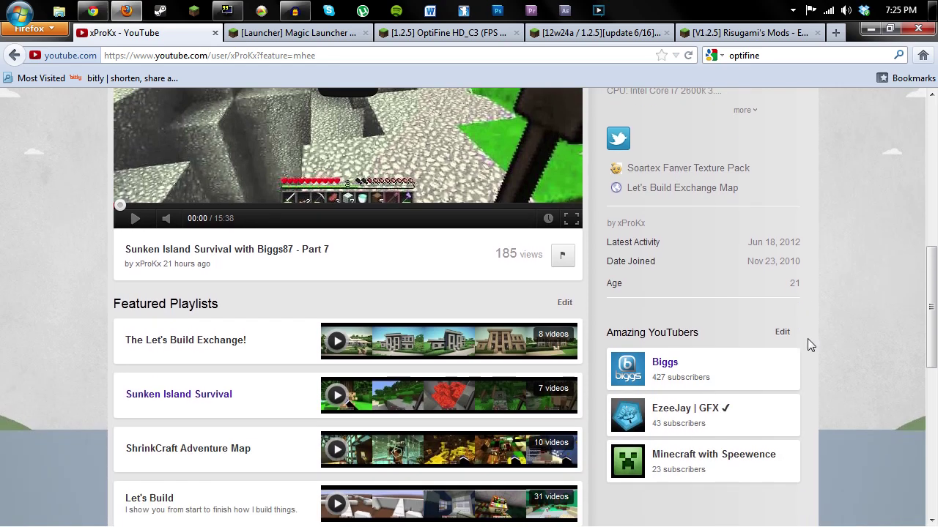
{"action": "scroll", "coordinate": [817, 344], "scroll_direction": "up", "scroll_amount": 6}
{"action": "scroll", "coordinate": [820, 339], "scroll_direction": "up", "scroll_amount": 5}
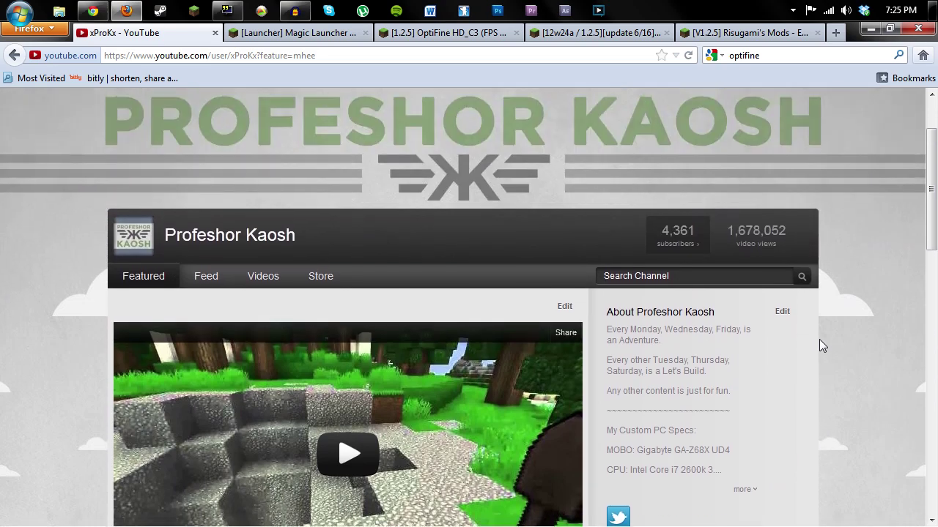
{"action": "scroll", "coordinate": [819, 339], "scroll_direction": "down", "scroll_amount": 1}
{"action": "scroll", "coordinate": [819, 339], "scroll_direction": "down", "scroll_amount": 2}
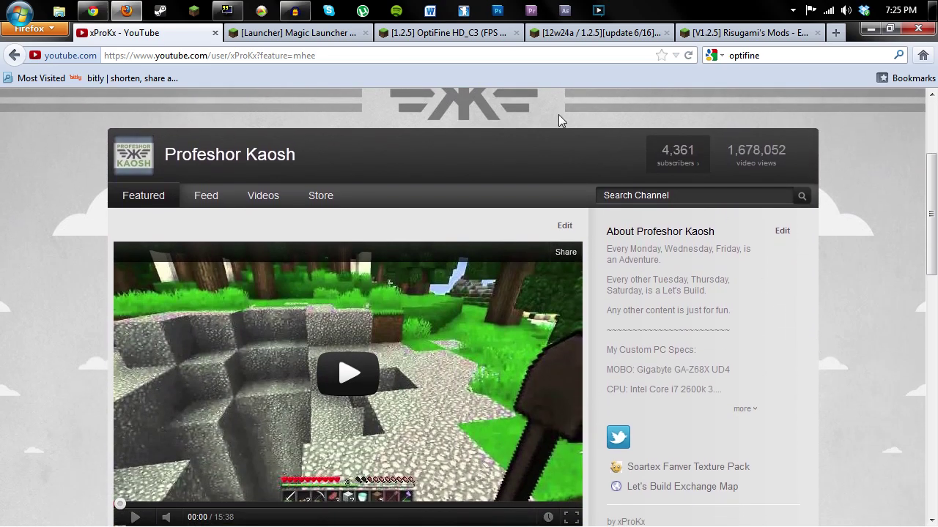
{"action": "left_click", "coordinate": [872, 28]}
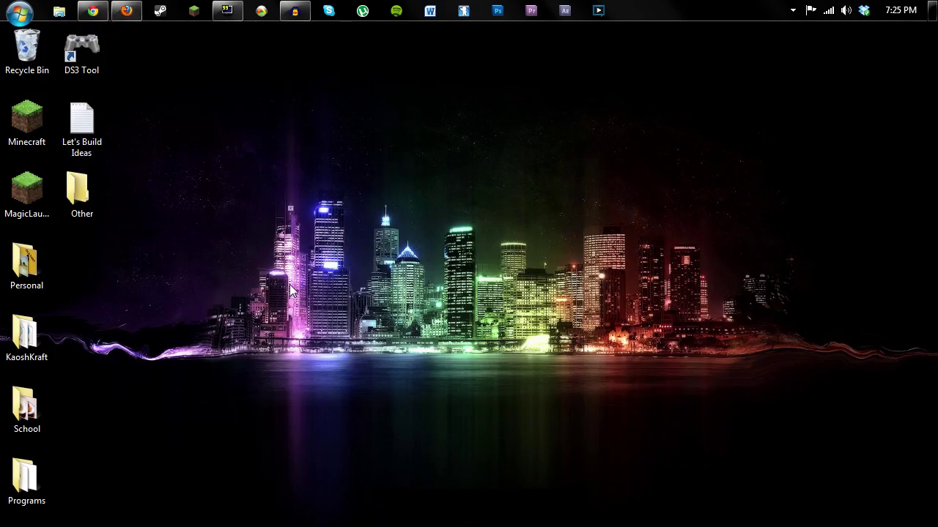